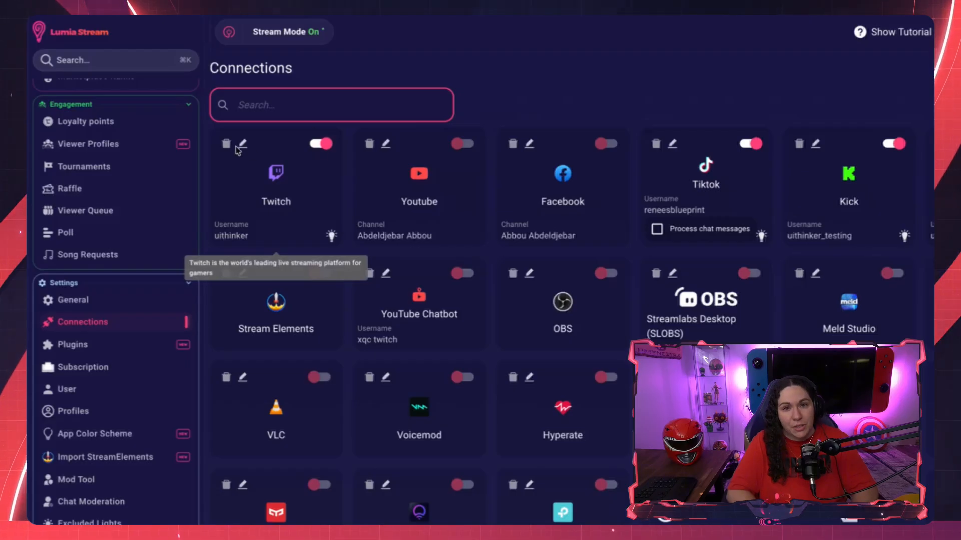
Create a Twitch Points command named "twitch purple" that costs 300 points
scroll(108, 453, up, 10)
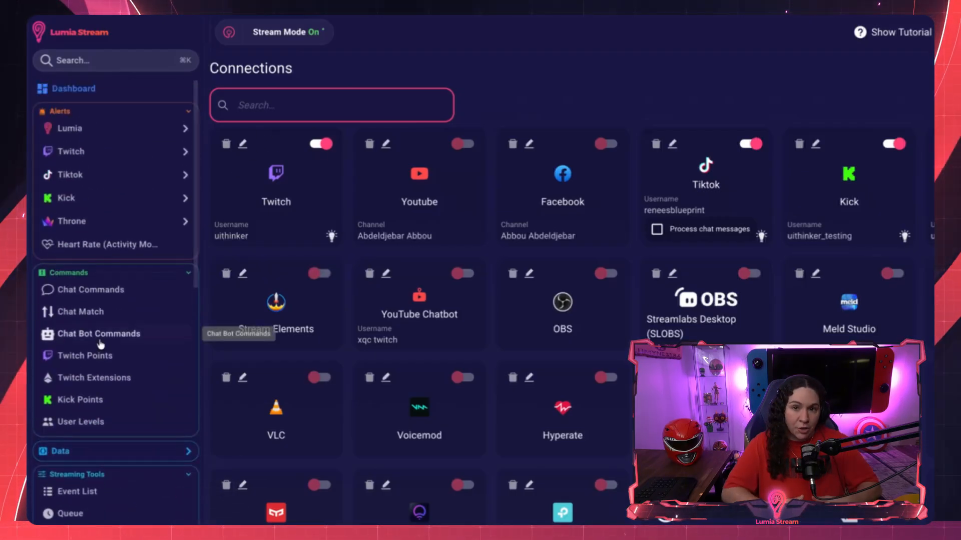
click(85, 356)
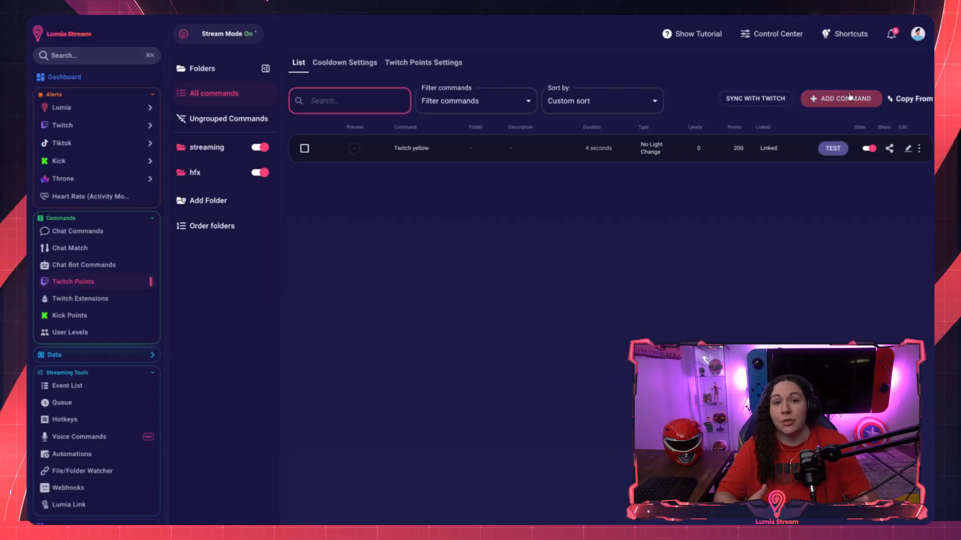
click(850, 95)
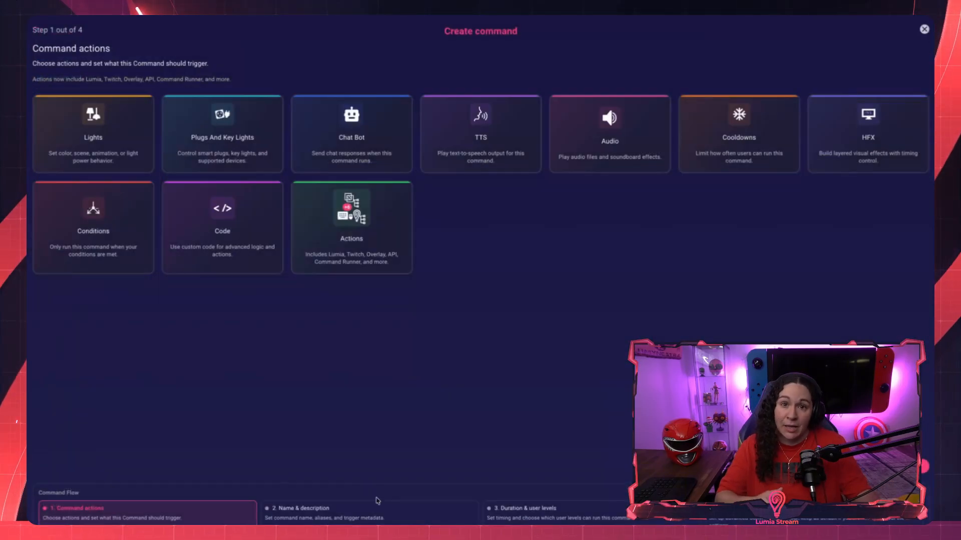
click(370, 515)
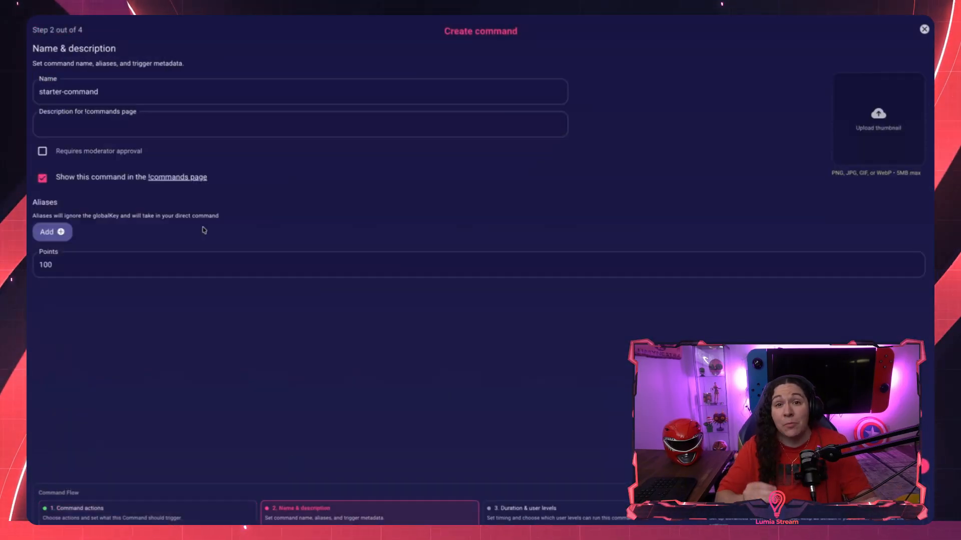
click(178, 89)
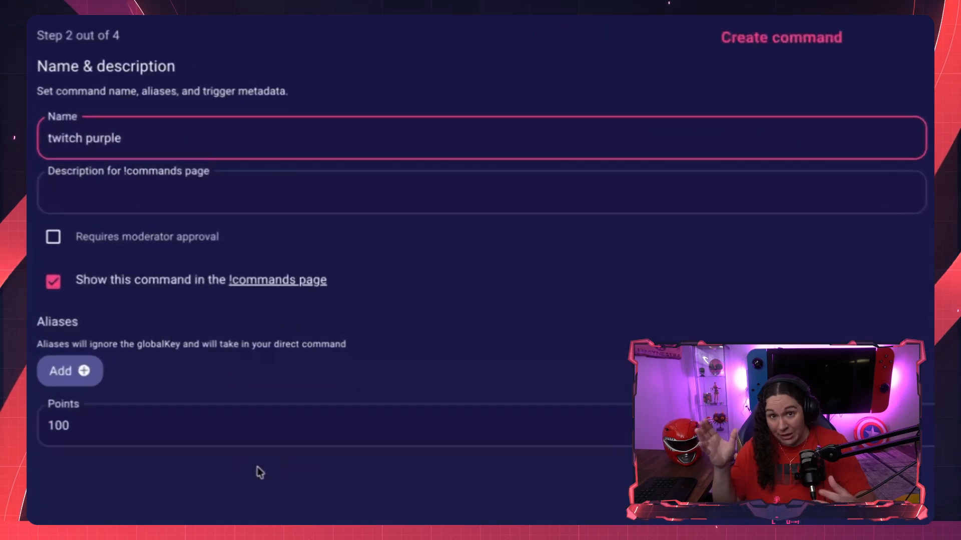
click(114, 260)
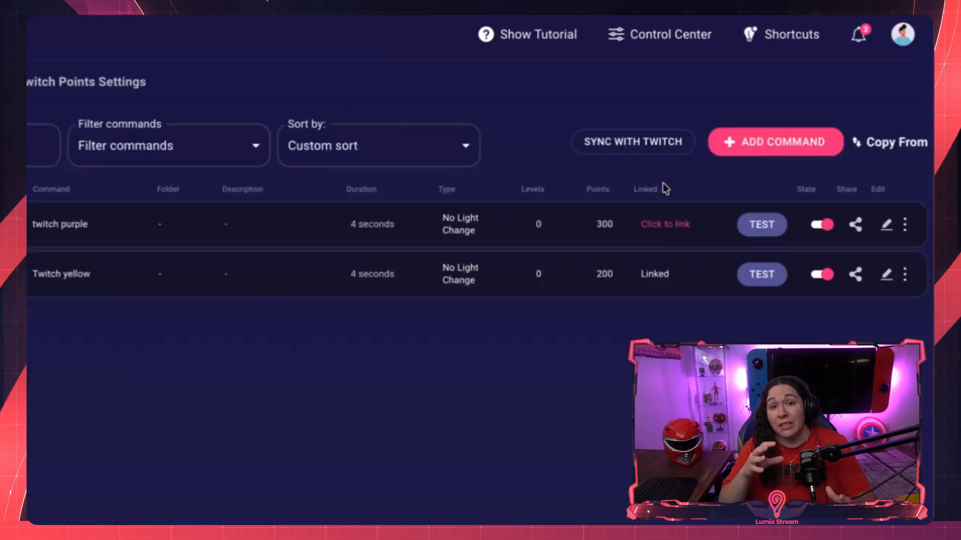
Sync the points commands with Twitch and choose the Lumia points tutorial reward in the channel's rewards list
click(649, 144)
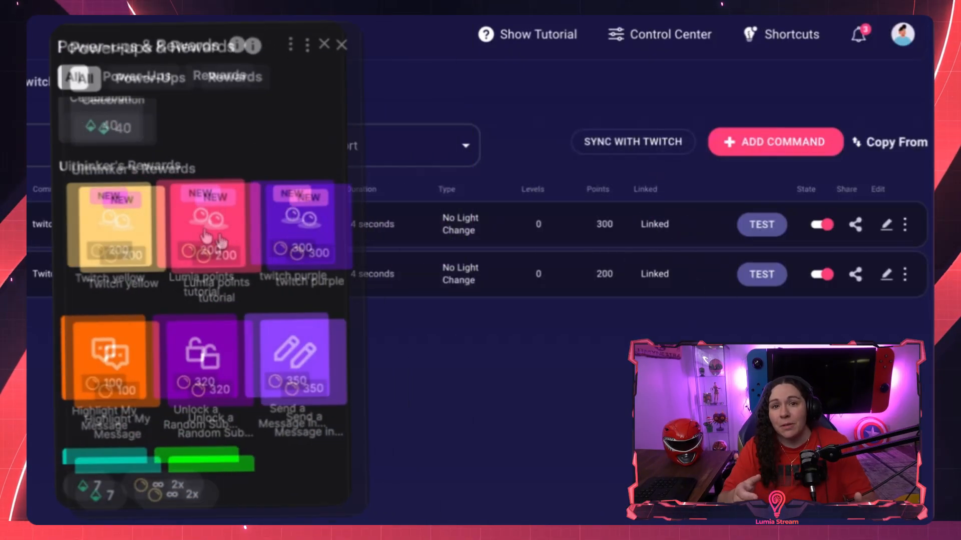
click(185, 246)
click(196, 433)
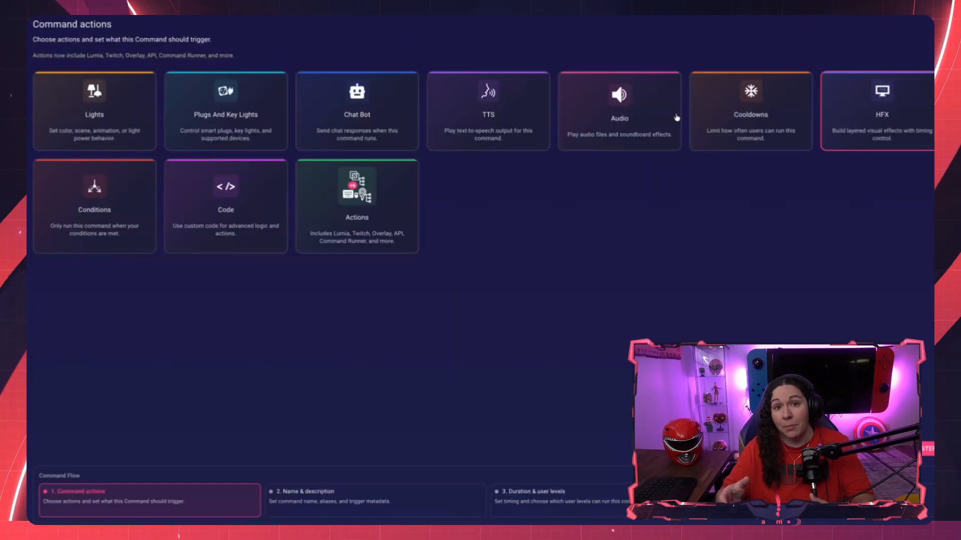
Configure a light change among the new points command's actions
click(114, 125)
click(120, 95)
click(115, 136)
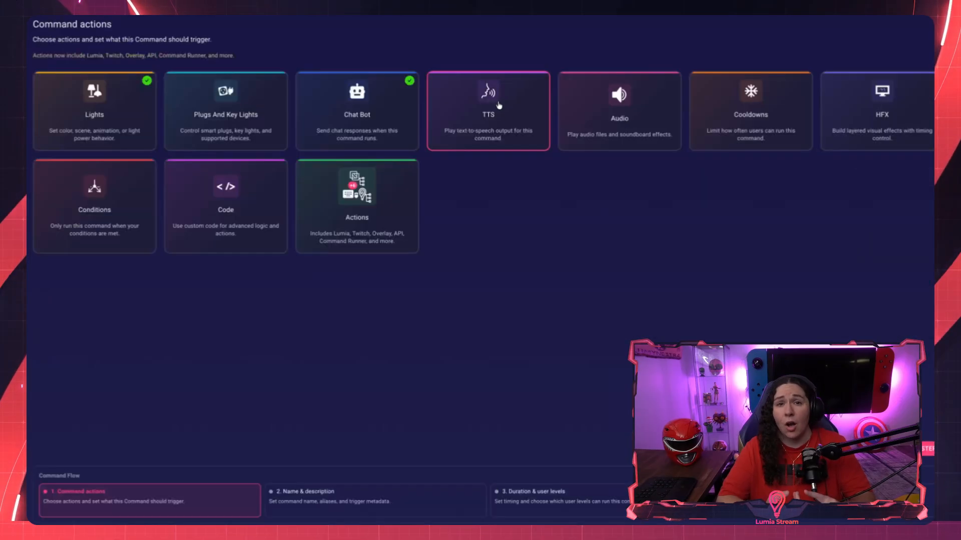
Set up the command's text-to-speech and select Moist Jumpscare from Cloud Audio as its sound
click(487, 96)
click(106, 62)
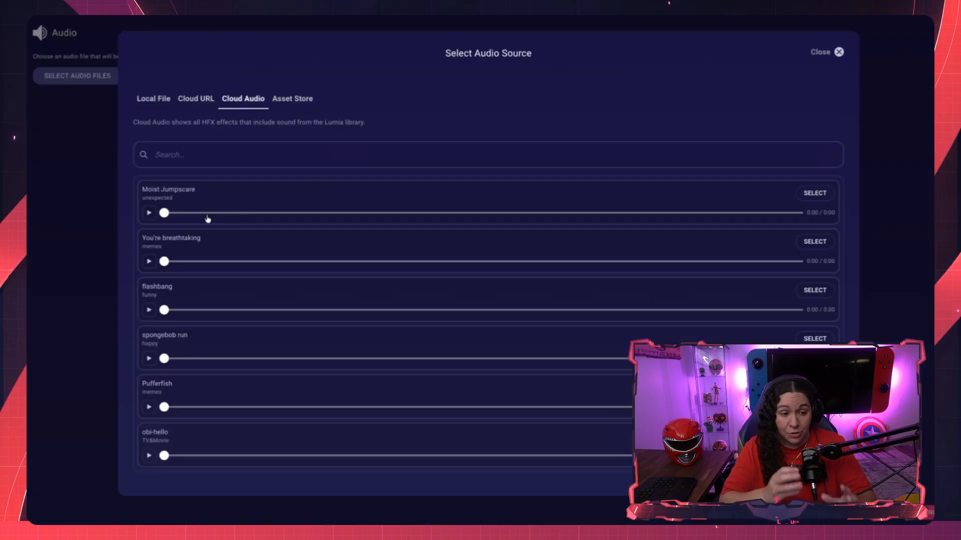
click(815, 192)
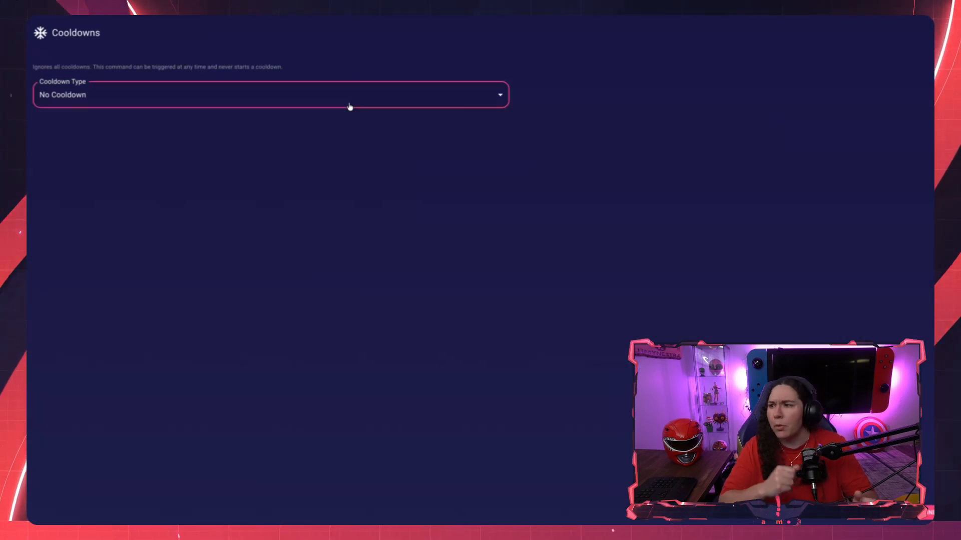
Choose a cooldown type for the command and add the "You're breathtaking" effect from the HFX Marketplace
click(350, 105)
click(285, 137)
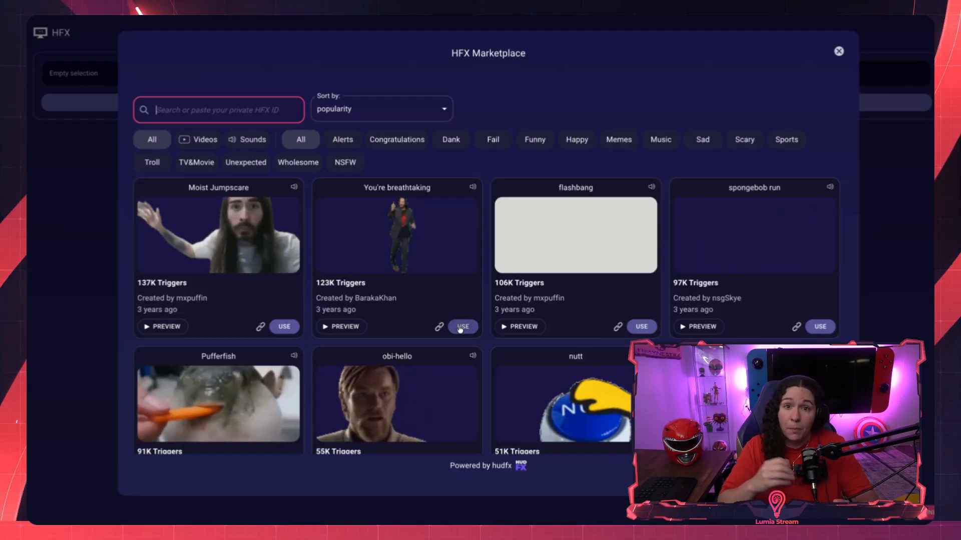
click(460, 327)
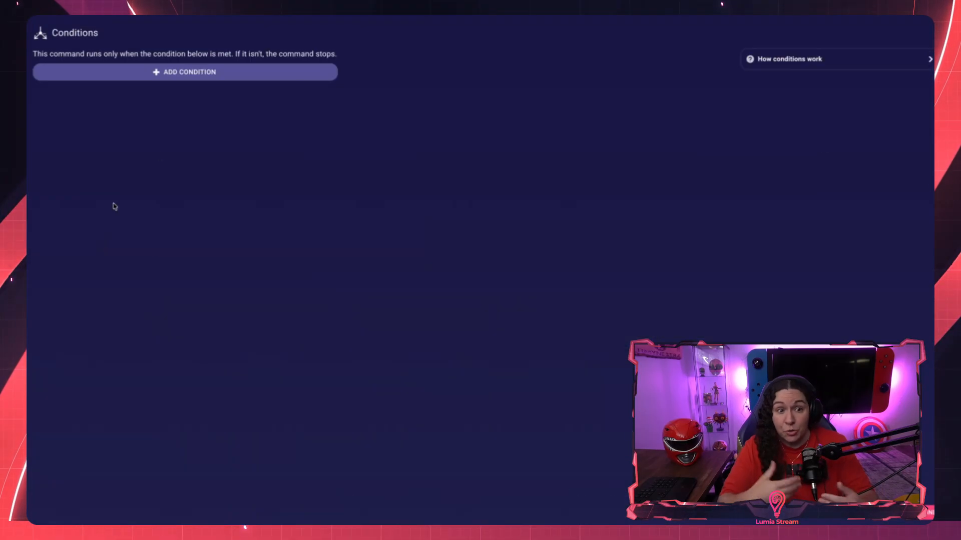
Begin a condition for the command and add an Overlay action, Set Layer Visibility, turning off layer Tip Jar 1 in overlay "to"
click(176, 75)
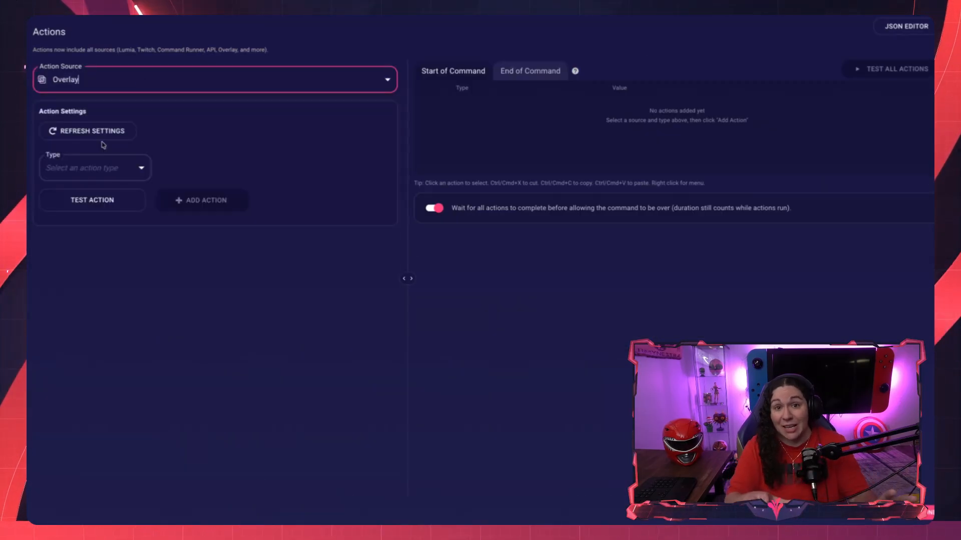
click(100, 165)
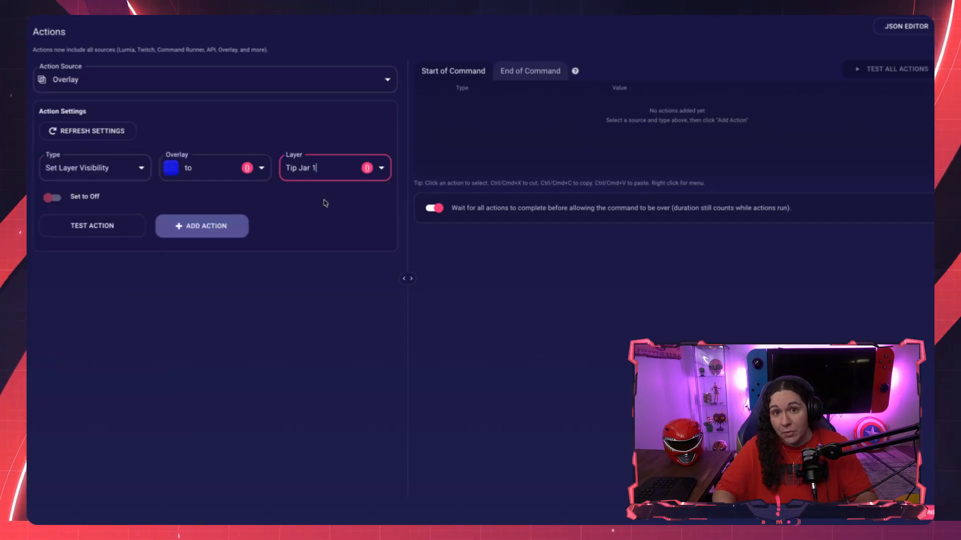
click(204, 224)
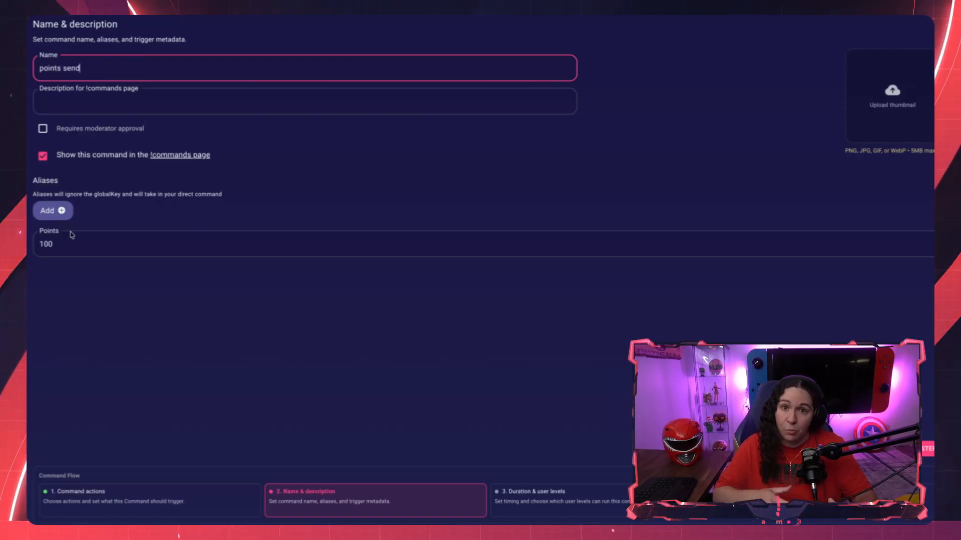
Name the command "points send" and restrict its user levels to Mod only
click(924, 452)
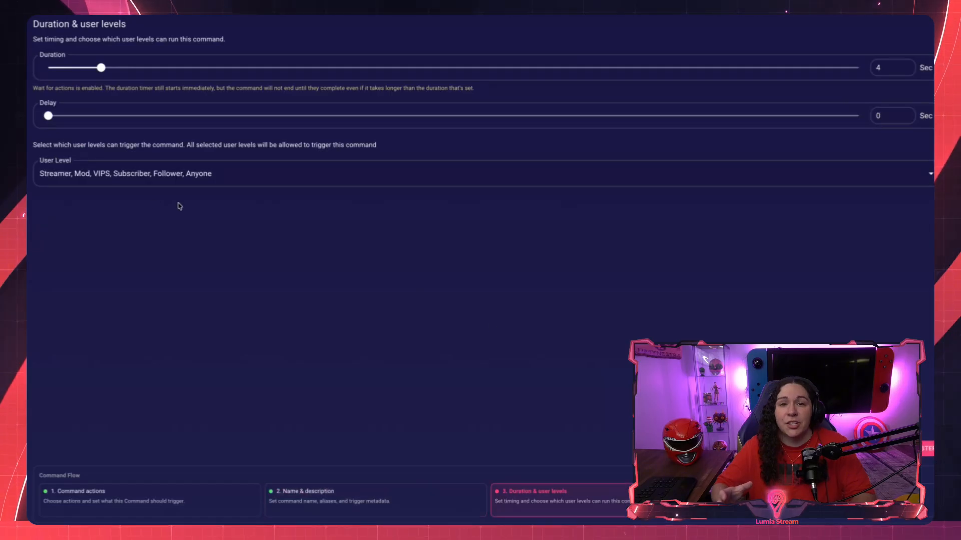
click(135, 179)
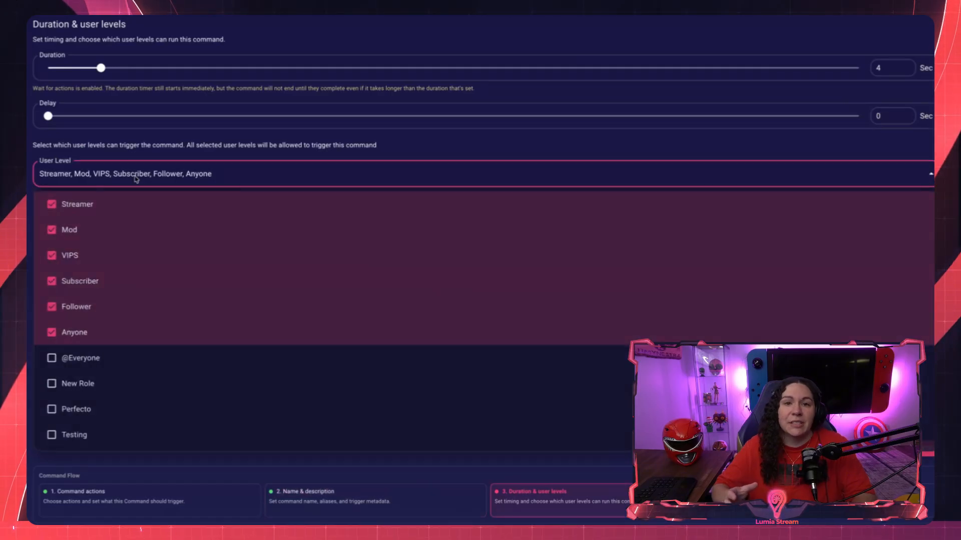
click(127, 204)
click(107, 254)
click(102, 281)
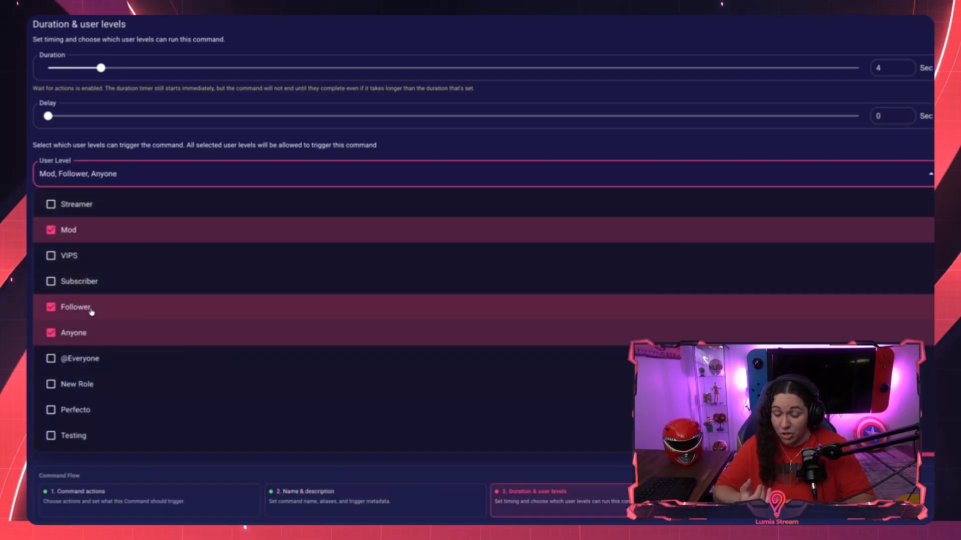
click(91, 311)
click(95, 331)
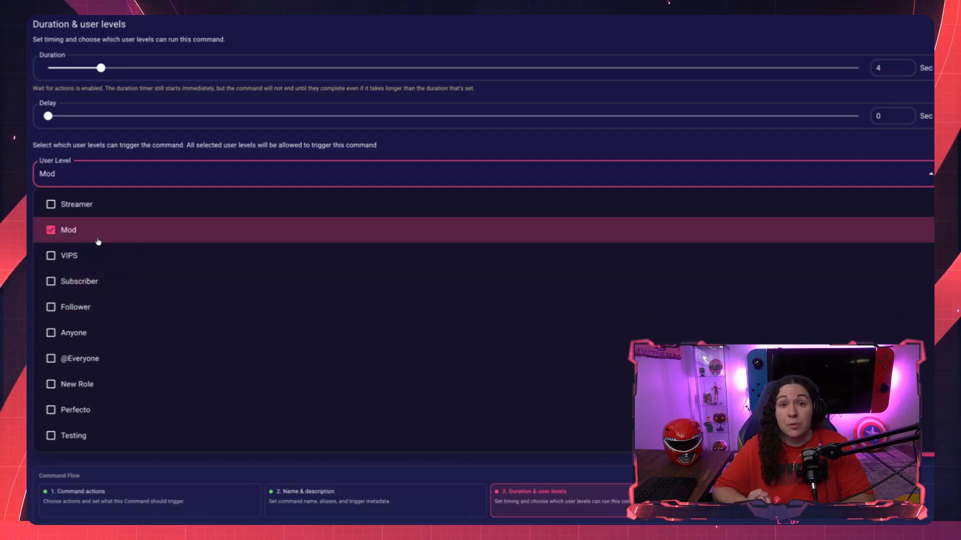
click(96, 178)
Also allow the Anyone, Follower and Subscriber user levels to trigger the command
click(148, 182)
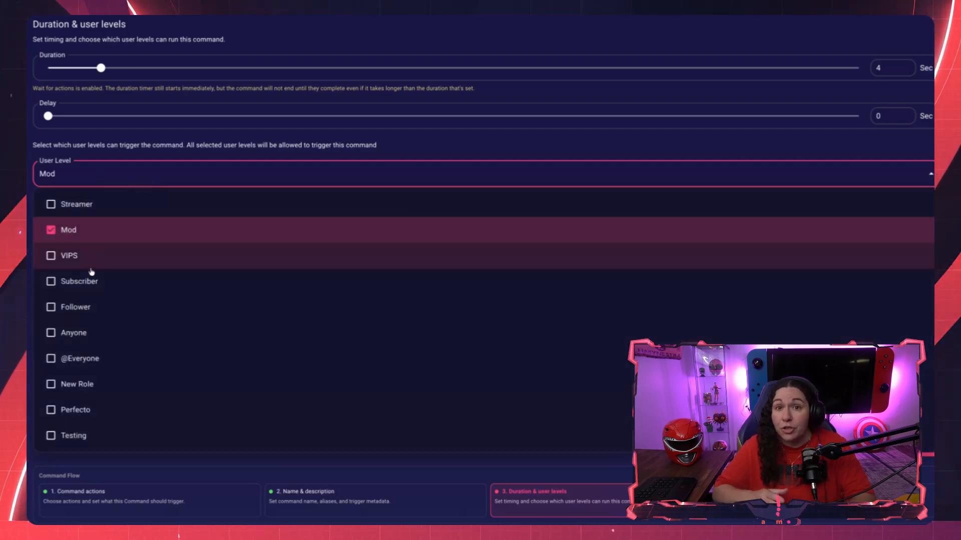
click(99, 334)
click(100, 307)
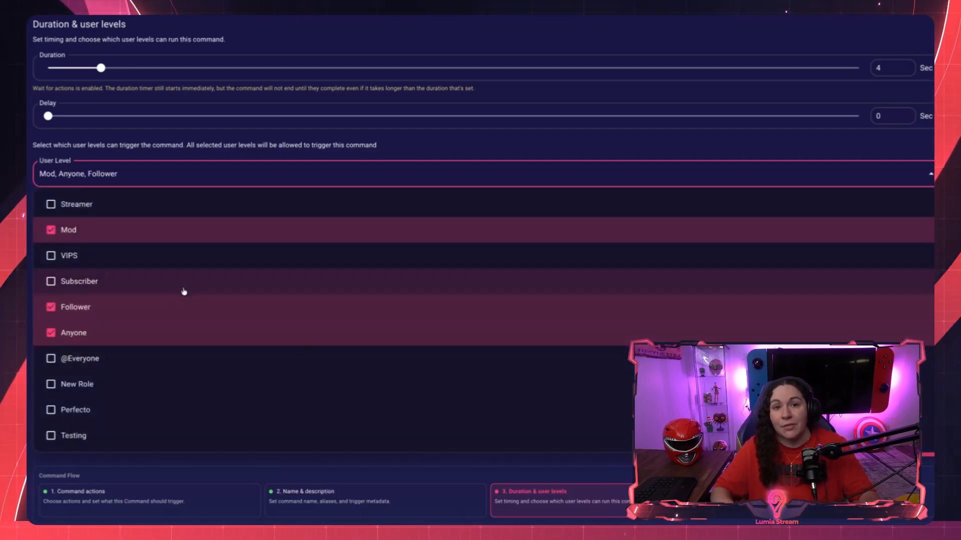
click(170, 282)
click(925, 492)
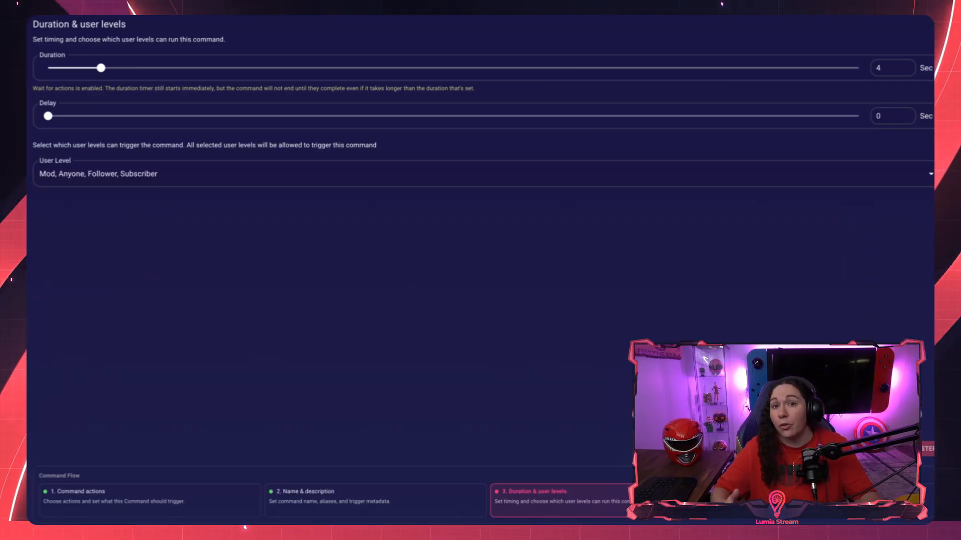
Limit redemptions per stream to 1 overall and 1 per user, and adjust the points global cooldown
click(926, 449)
click(48, 308)
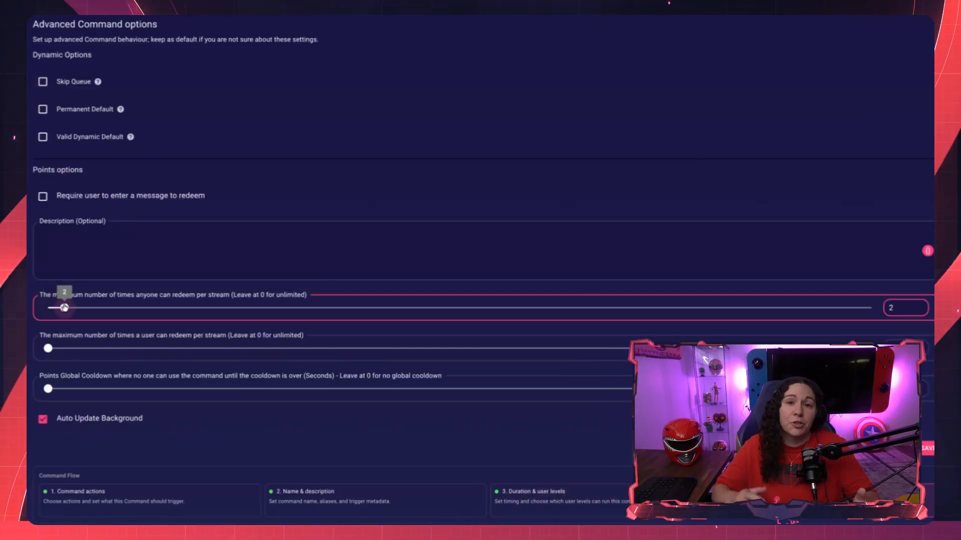
drag(48, 350, 75, 358)
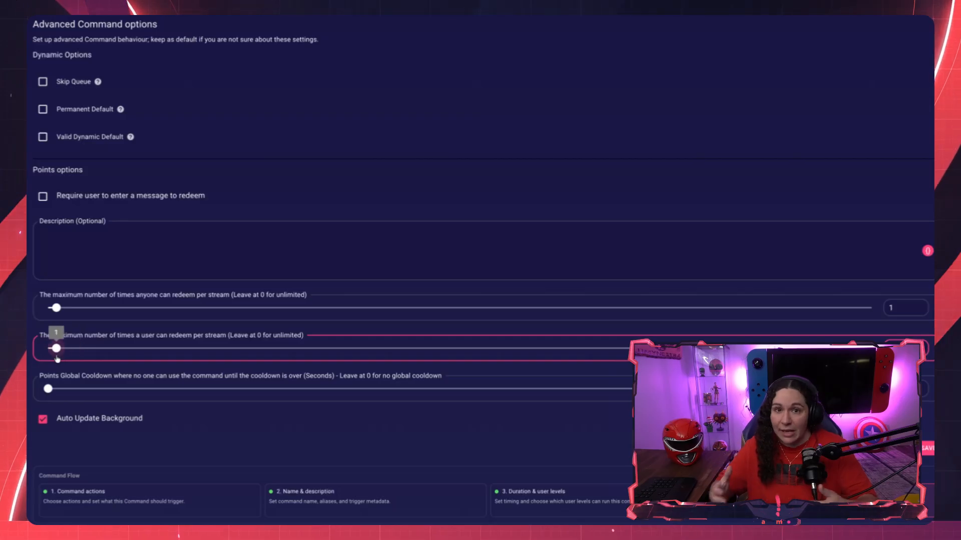
drag(48, 388, 59, 394)
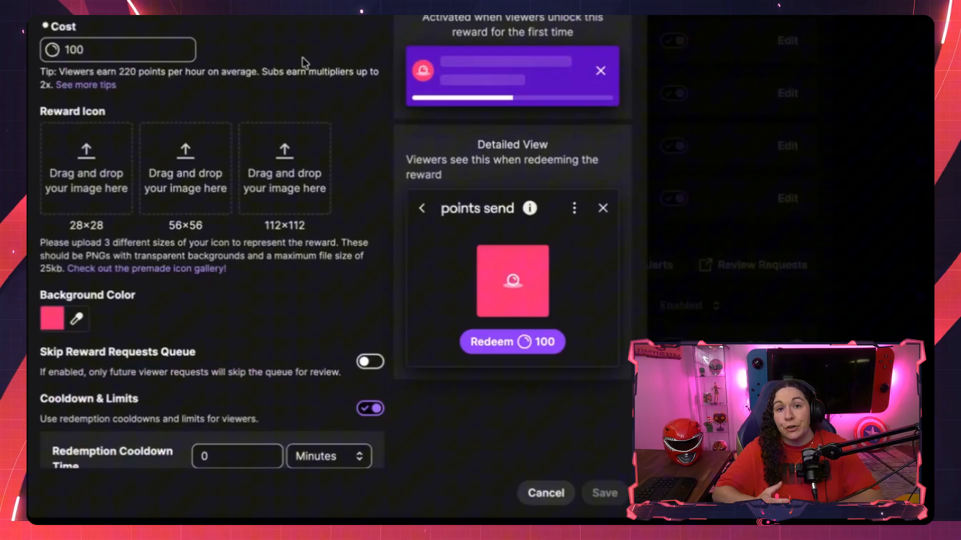
Review the cost, icon, background color and cooldown settings in the "points send" reward's edit form on Twitch
scroll(302, 62, down, 3)
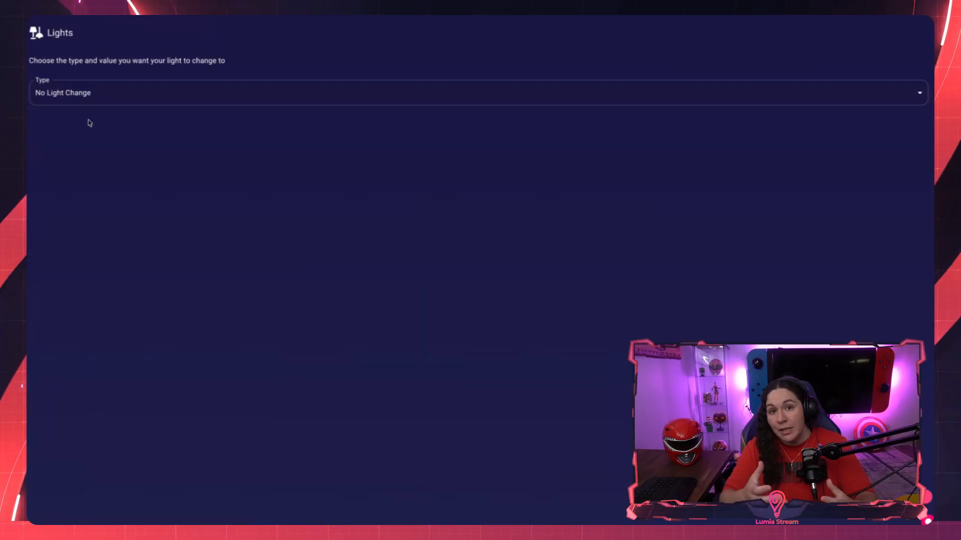
Set the command's light type to Color with 99% brightness
click(80, 94)
click(77, 133)
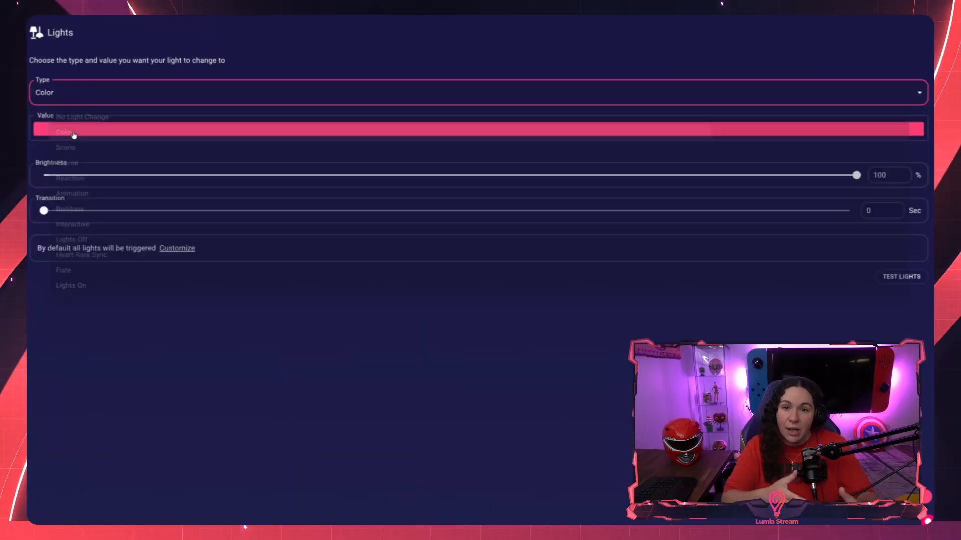
drag(856, 175, 848, 176)
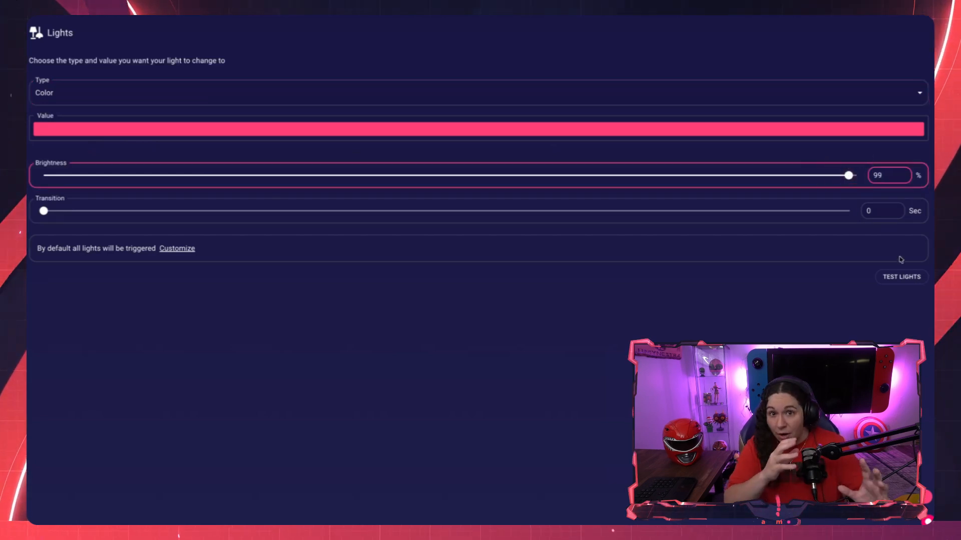
mouse_move(44, 211)
mouse_down()
mouse_move(71, 212)
mouse_move(35, 215)
mouse_up()
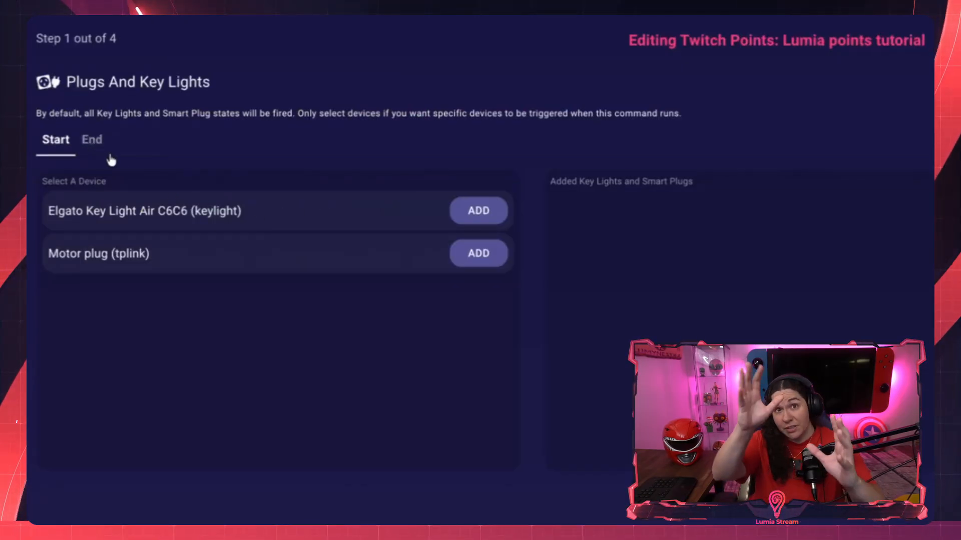
Add the Elgato Key Light Air C6C6 to the command's start with power on, and also to its end
click(493, 214)
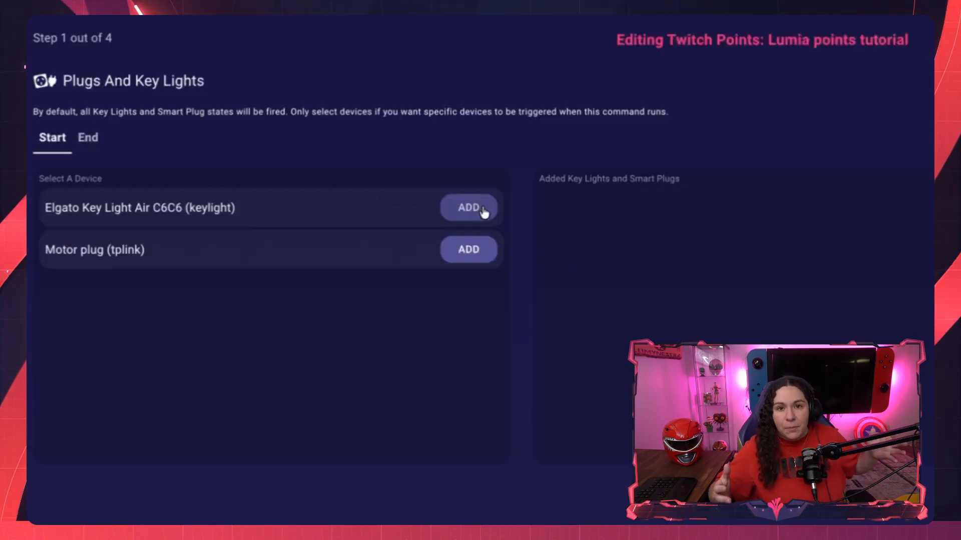
click(481, 210)
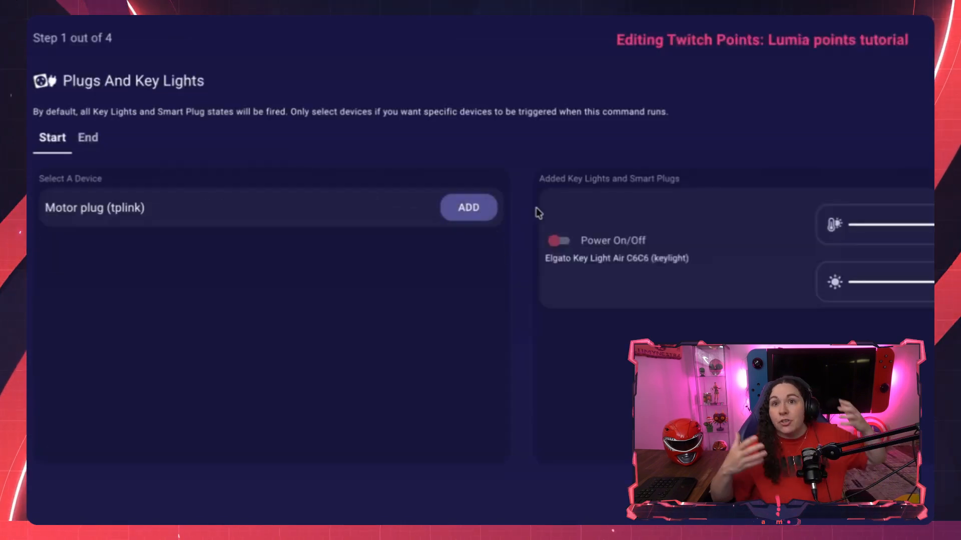
click(563, 242)
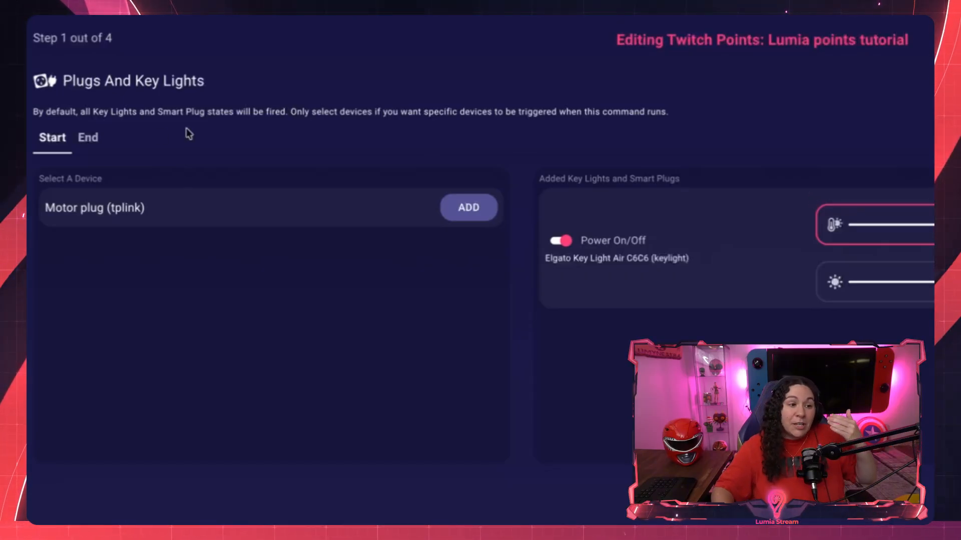
click(89, 138)
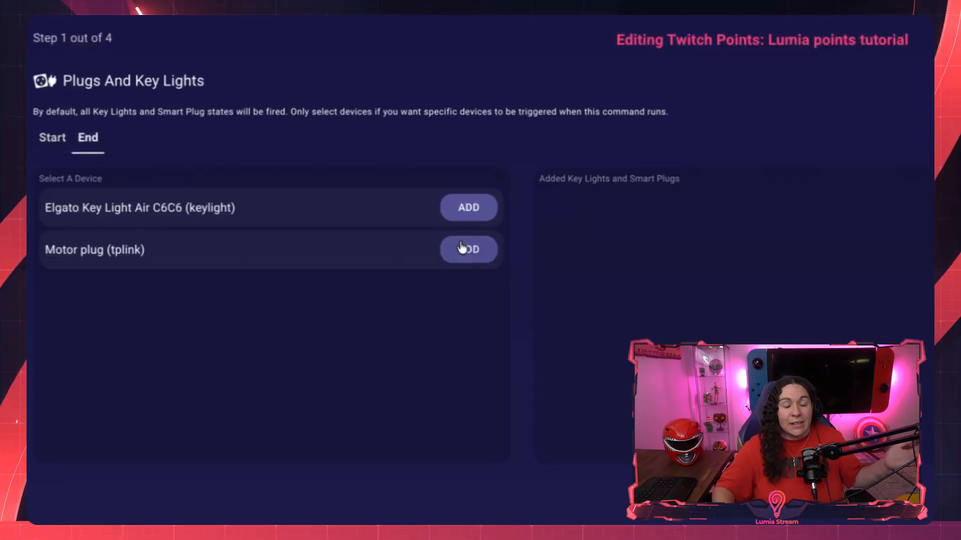
click(456, 213)
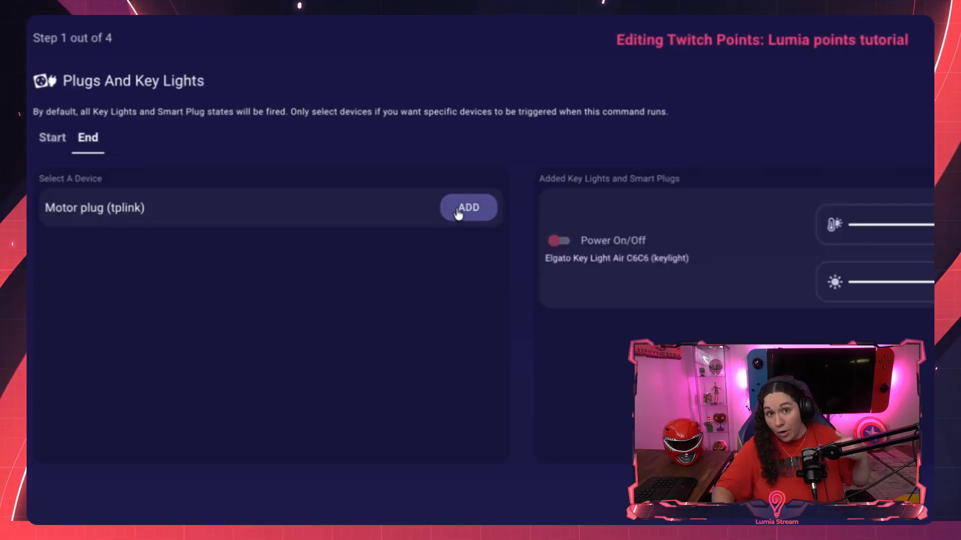
Check the Elgato key light's power state in both the start and end device lists
click(562, 241)
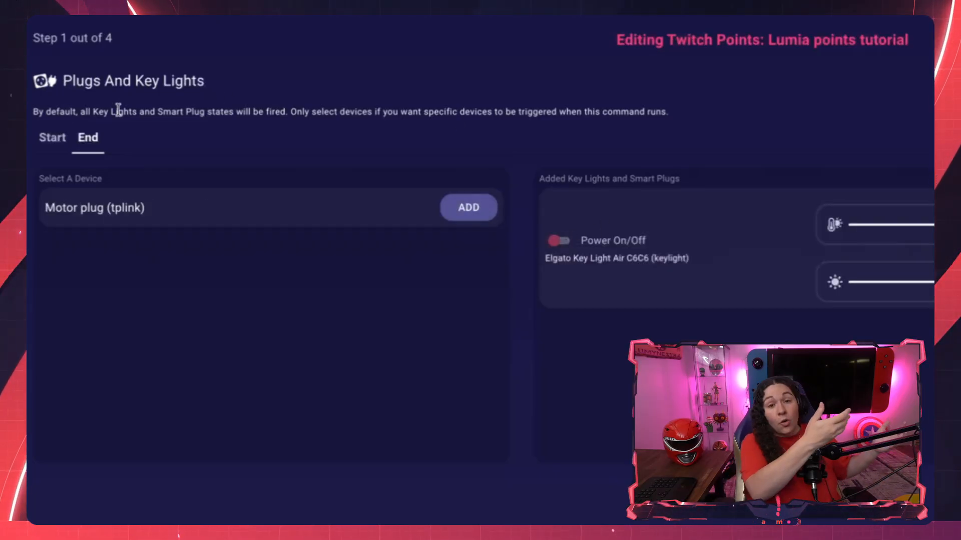
click(82, 142)
click(48, 143)
click(94, 143)
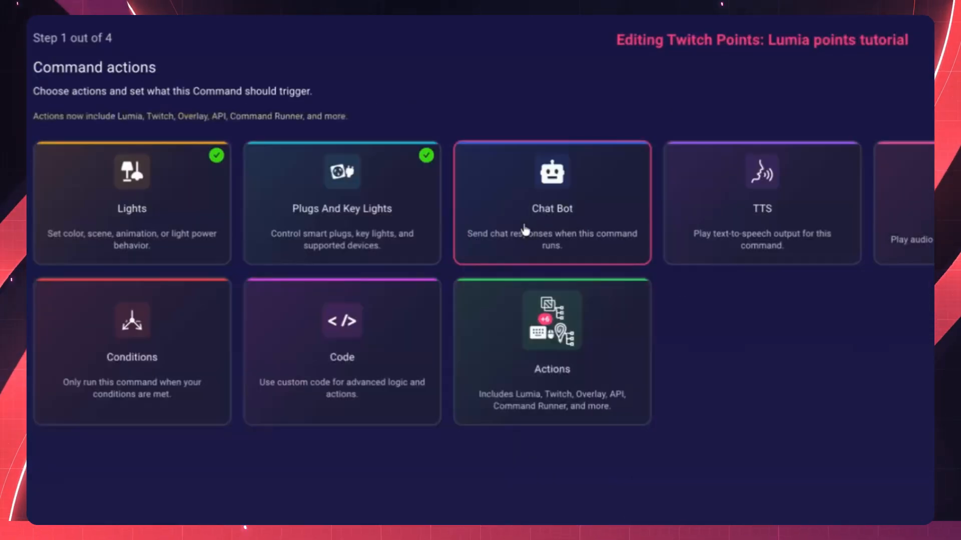
Enable the chat bot response with the default redemption message for the command
click(568, 220)
click(155, 125)
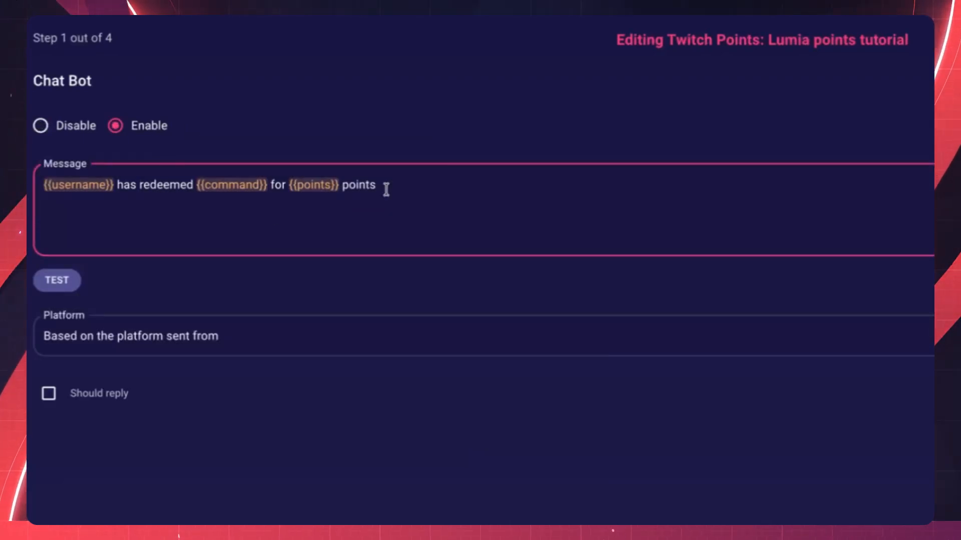
mouse_move(313, 185)
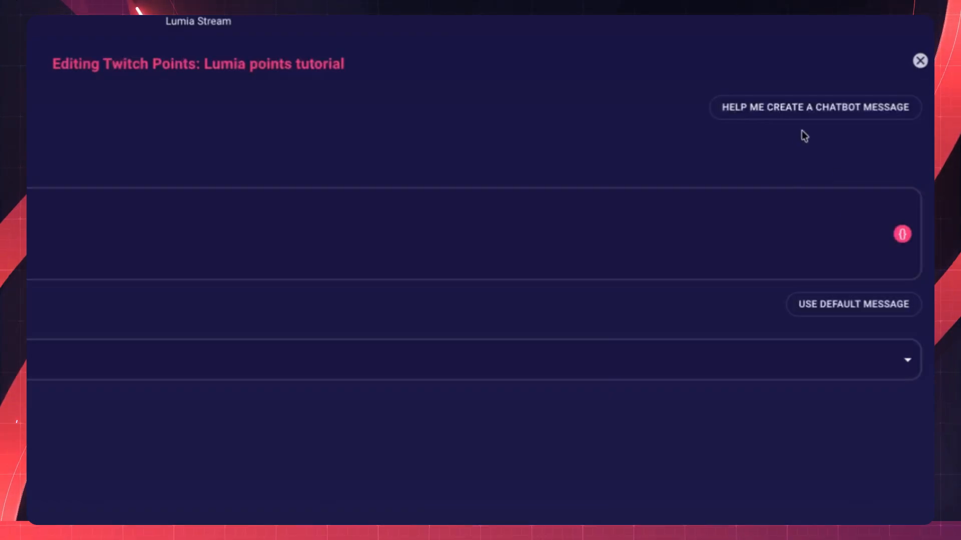
Generate a chatbot message with the message helper, using the Magic 8-Ball example
click(791, 107)
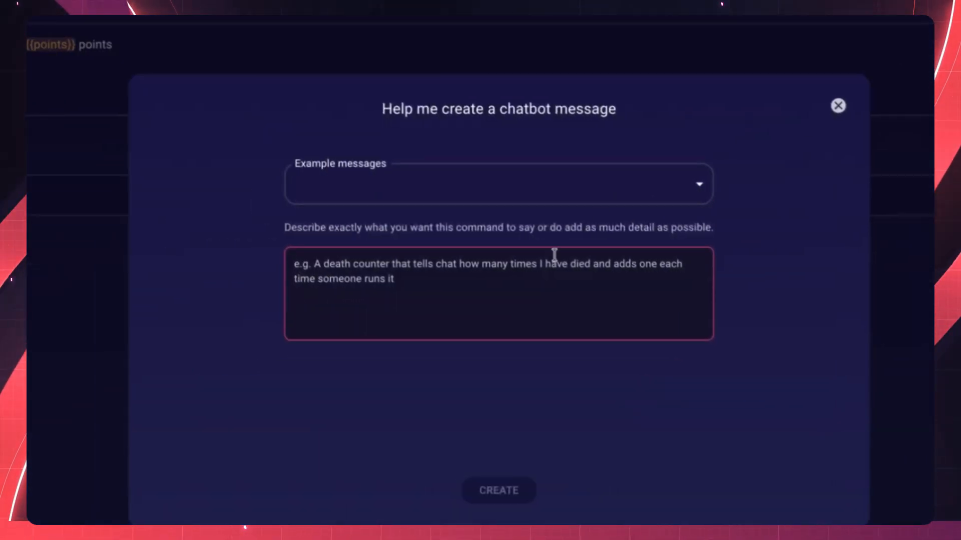
click(518, 186)
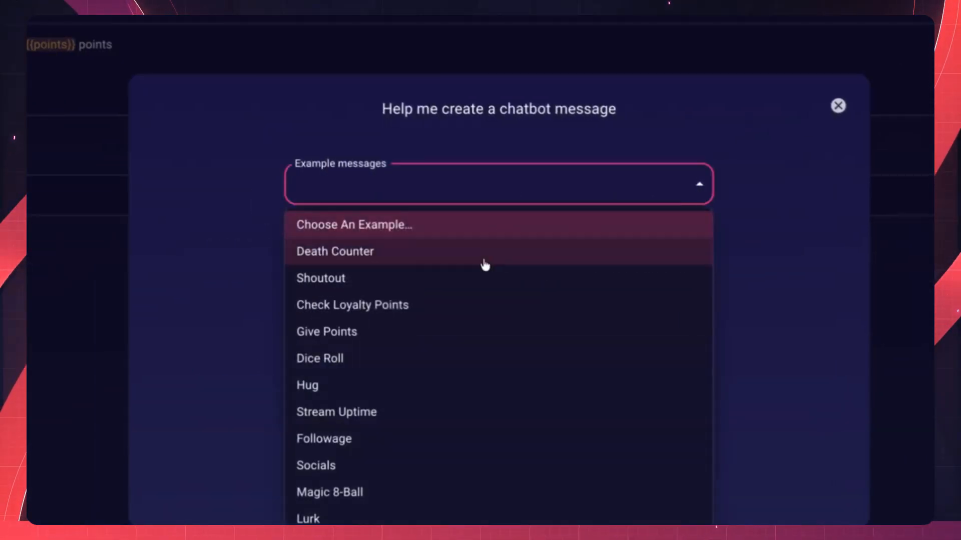
click(379, 495)
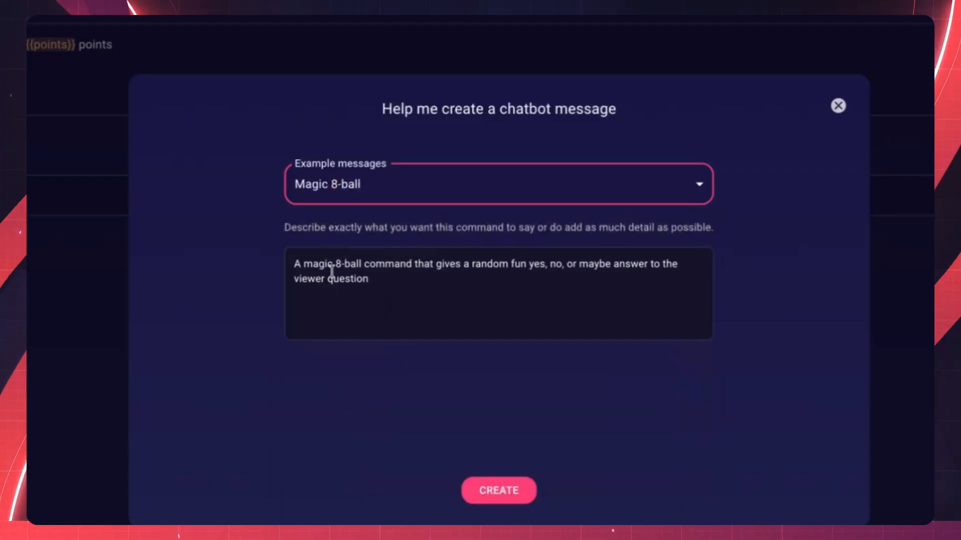
click(508, 495)
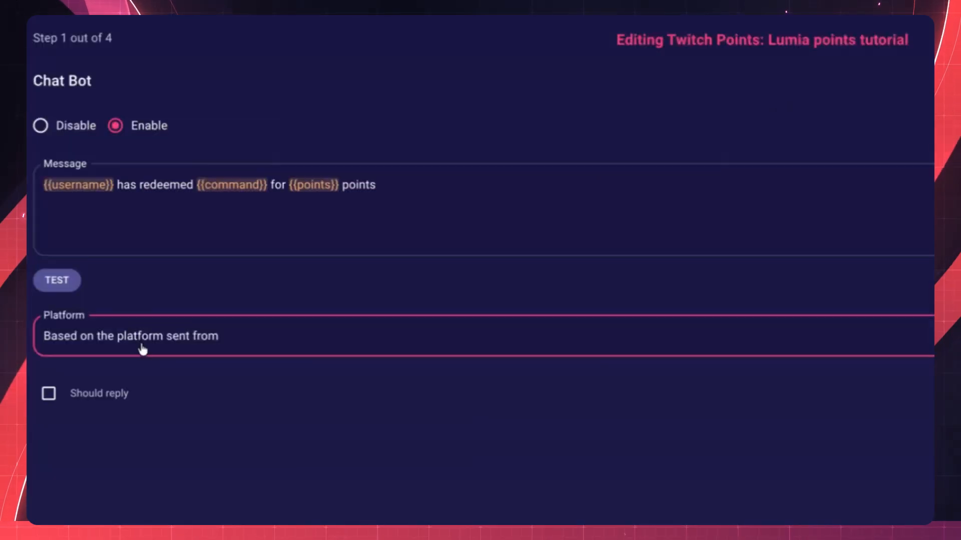
Set the chat bot message's platform to Based on the platform sent from and turn on Should reply
click(143, 350)
click(146, 401)
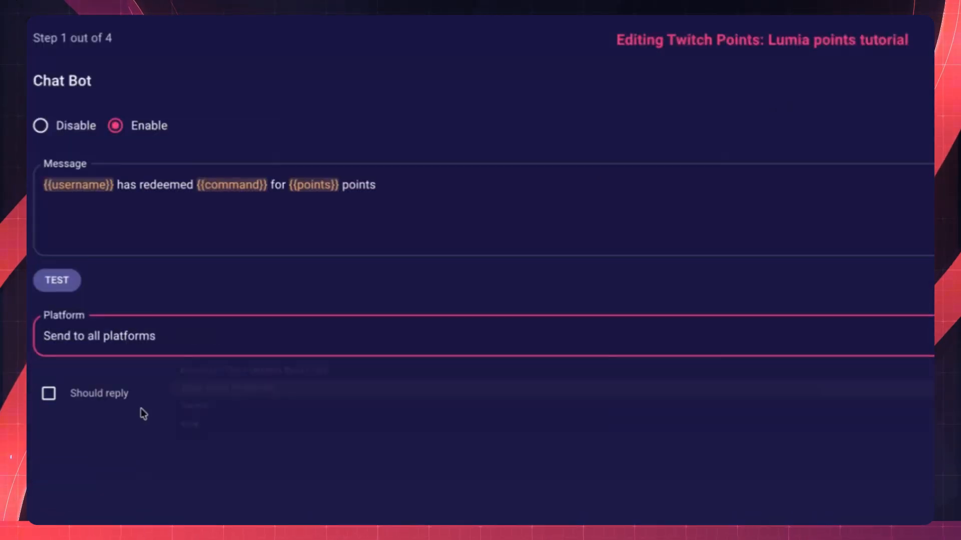
click(129, 342)
click(125, 377)
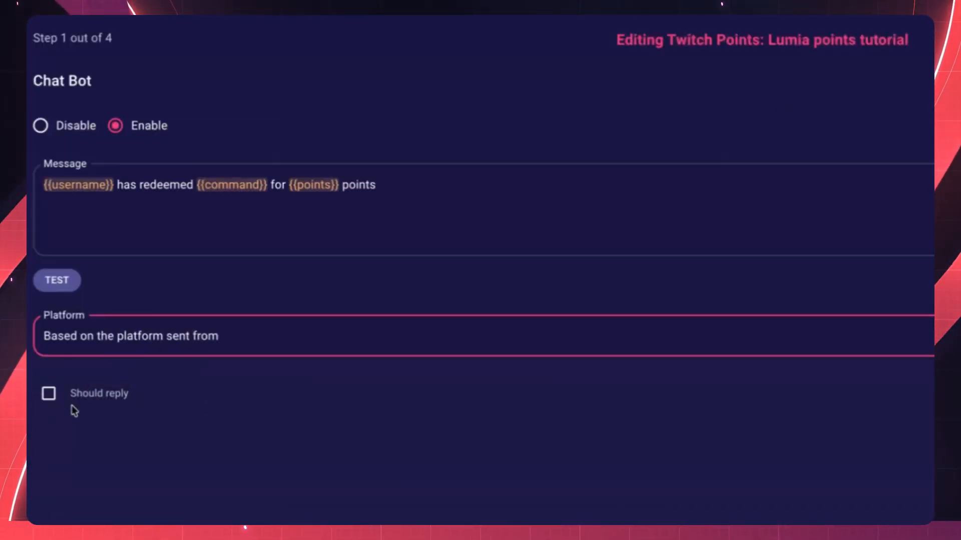
click(50, 395)
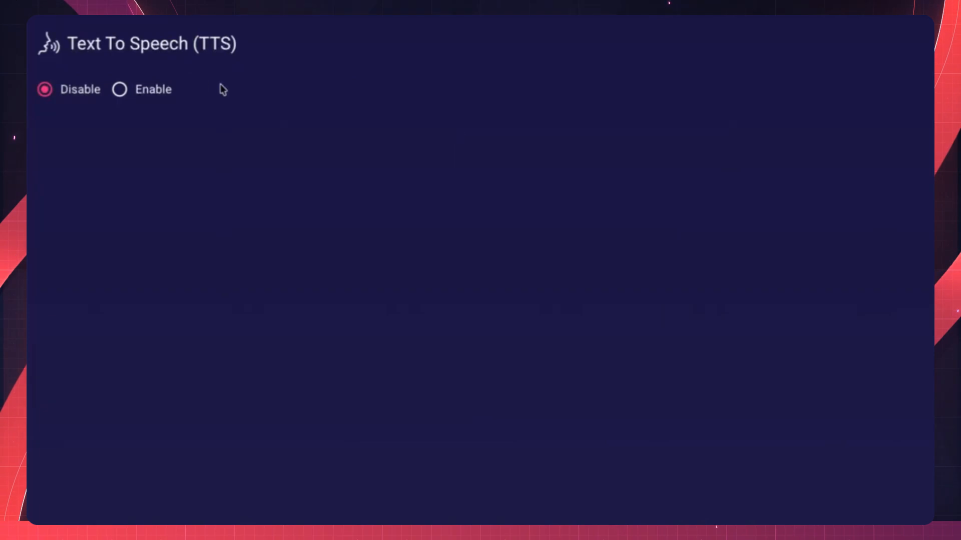
Enable text to speech with Marketplace AI TTS, searching the marketplace for "optimus" and using the first matching voice
click(146, 88)
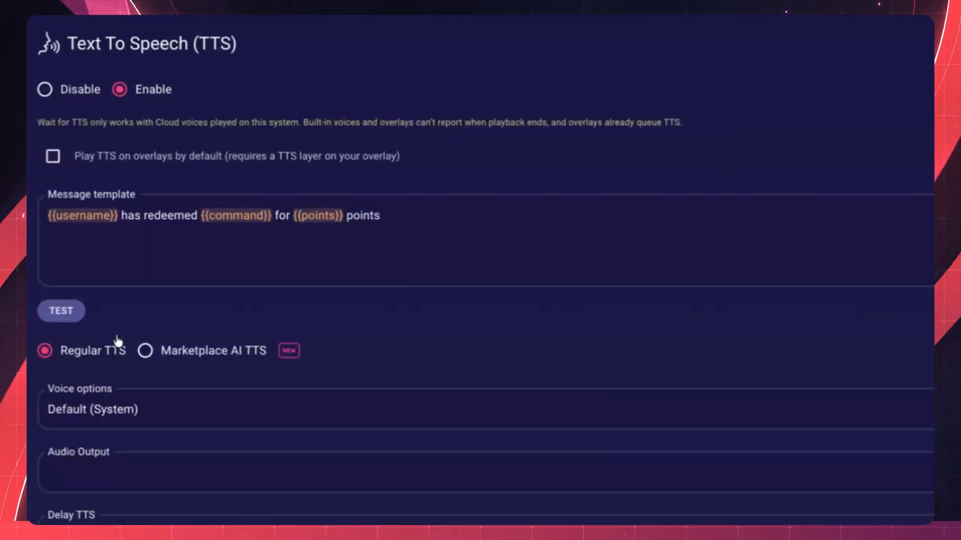
click(146, 351)
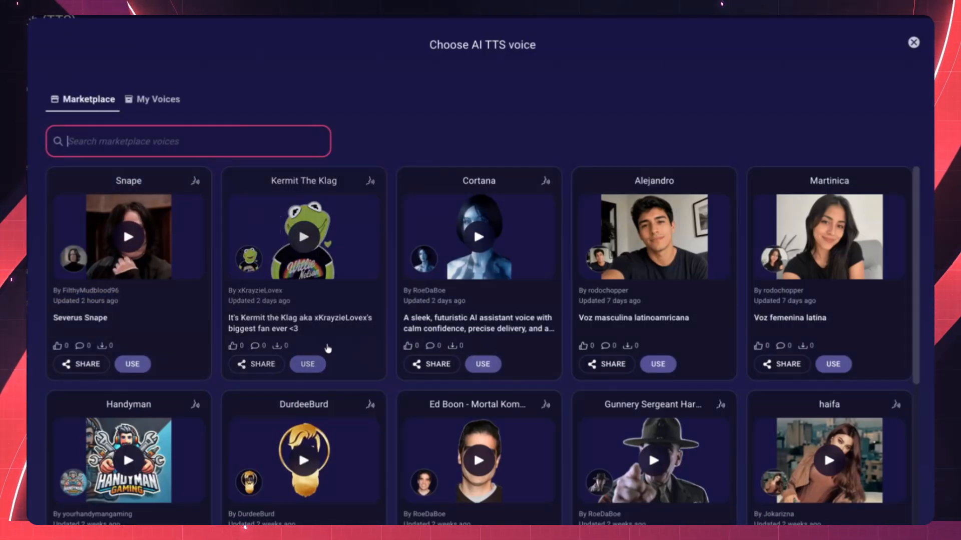
text(optimus)
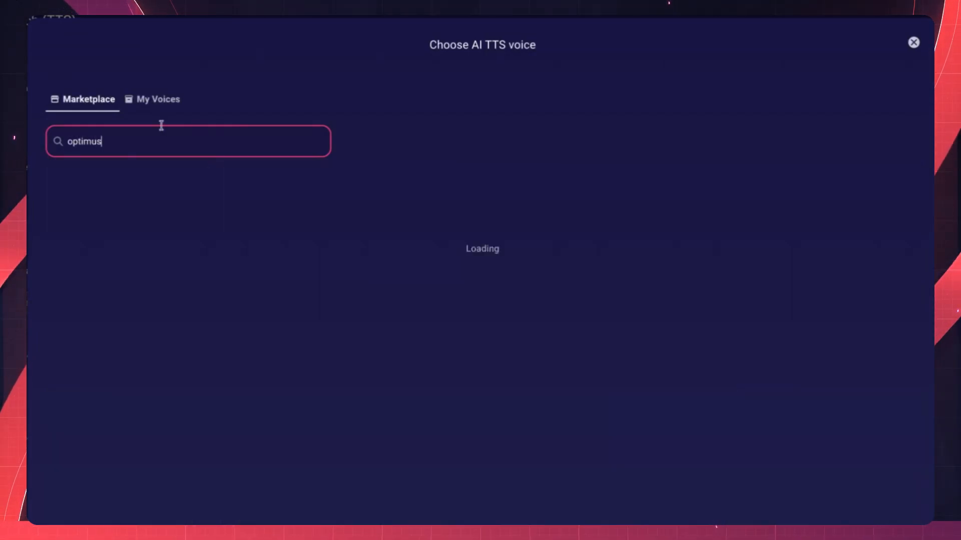
click(142, 353)
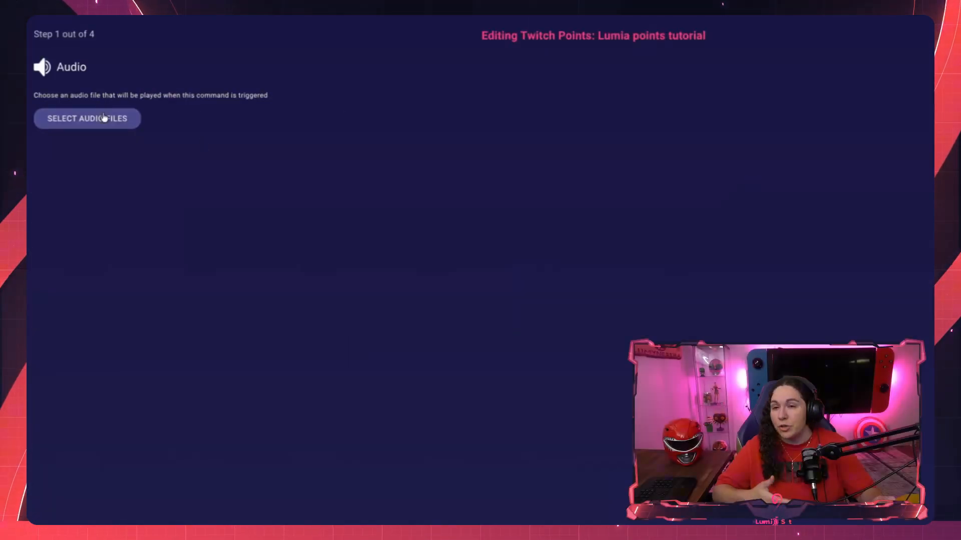
Choose a local audio file for the command and view the Cloud URL and Cloud Audio sources
click(86, 118)
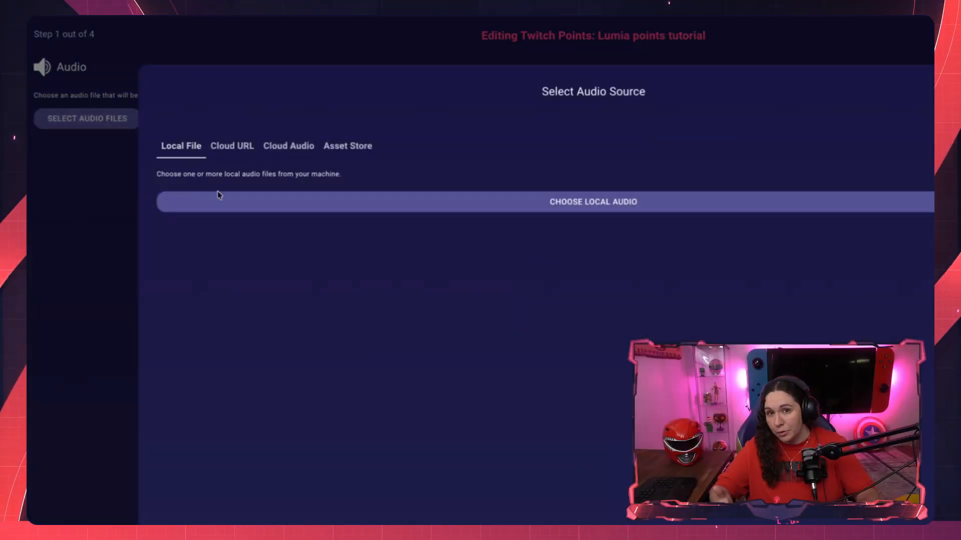
click(215, 198)
double_click(505, 283)
click(247, 145)
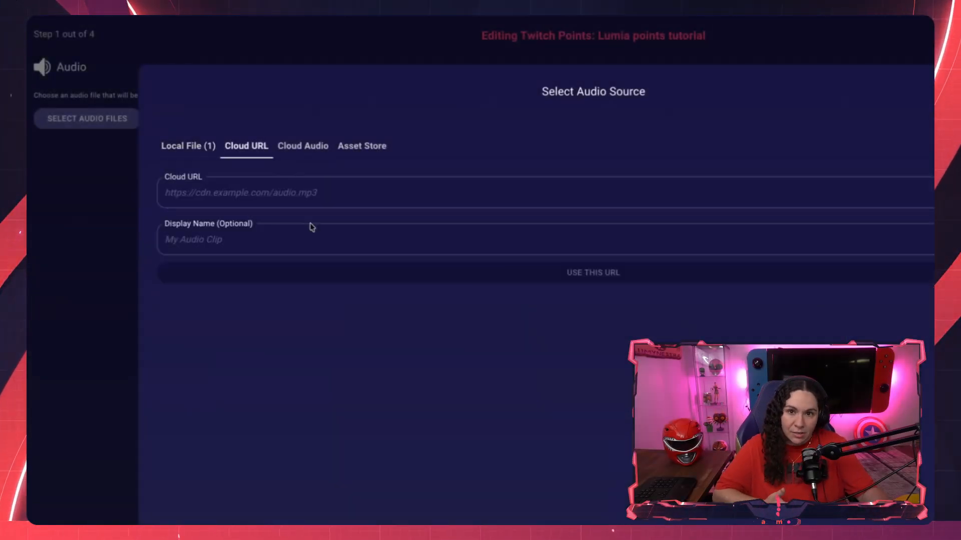
click(303, 146)
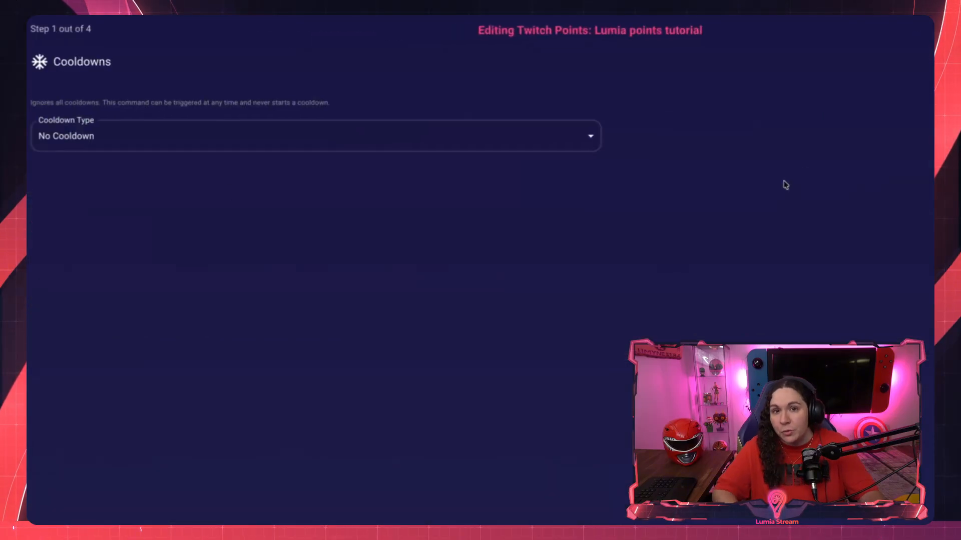
Set the command's cooldown type to Command Cooldown (Shared)
click(171, 137)
click(90, 186)
click(101, 137)
click(171, 206)
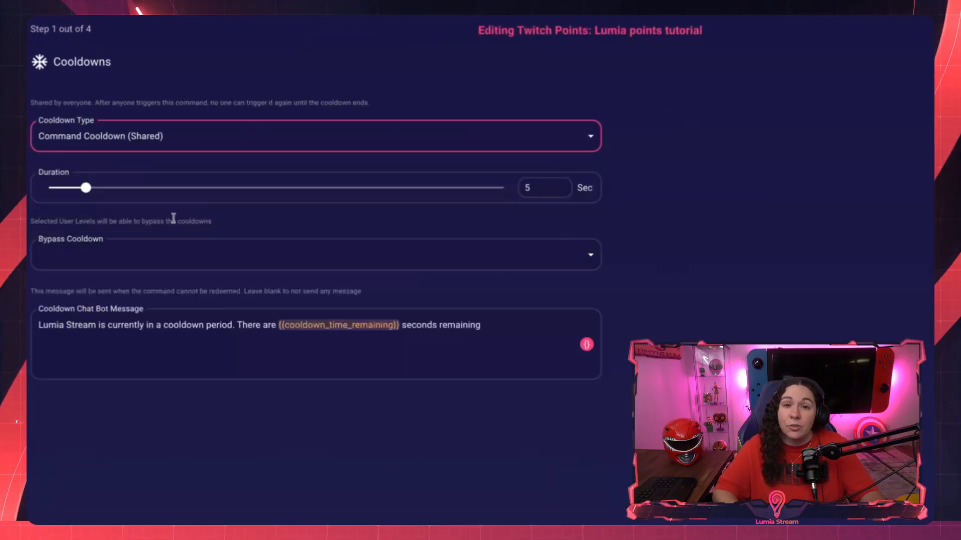
Select the user levels that can bypass the cooldown and go to the cooldown chat bot message
click(96, 253)
click(57, 291)
click(56, 320)
click(142, 328)
click(142, 327)
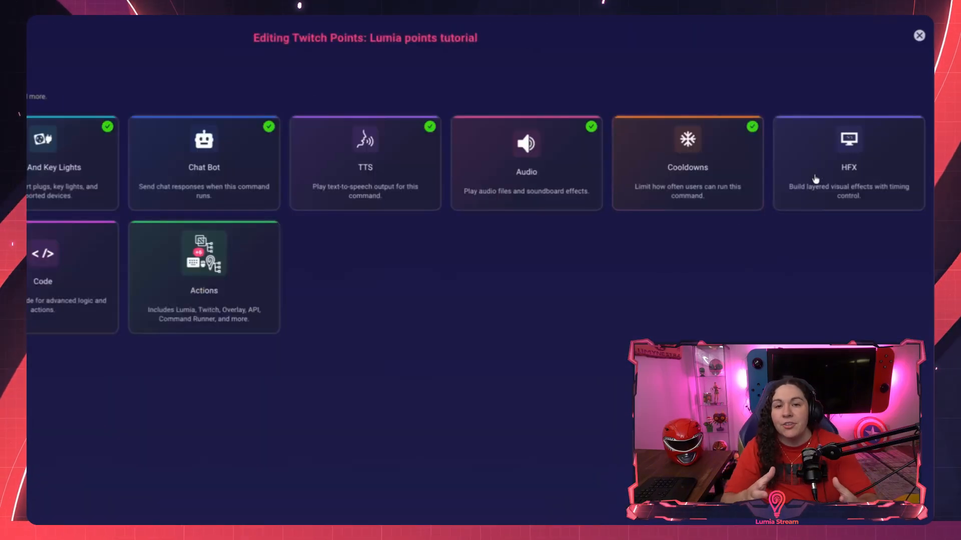
Browse the HFX Marketplace and add the "spongebob run" effect to the command
click(816, 179)
click(295, 152)
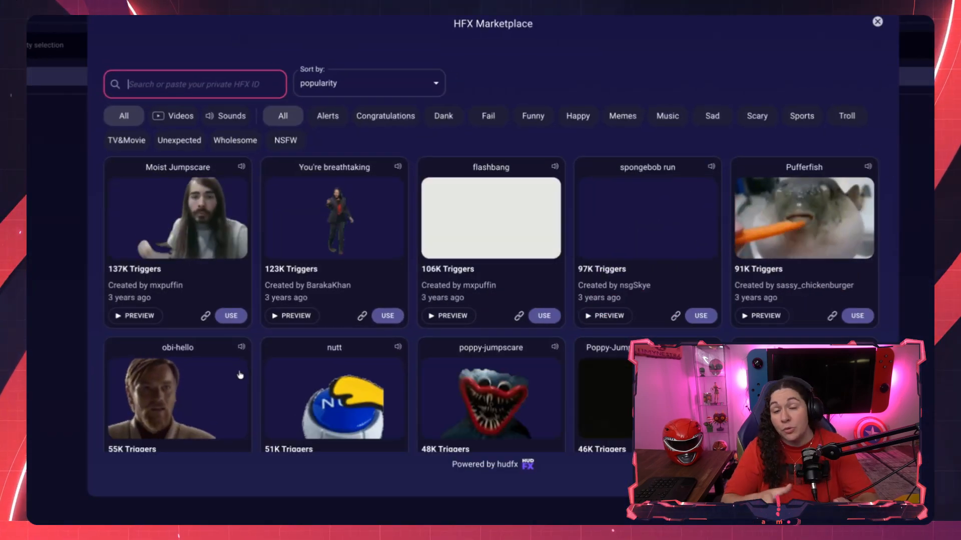
scroll(241, 374, down, 1)
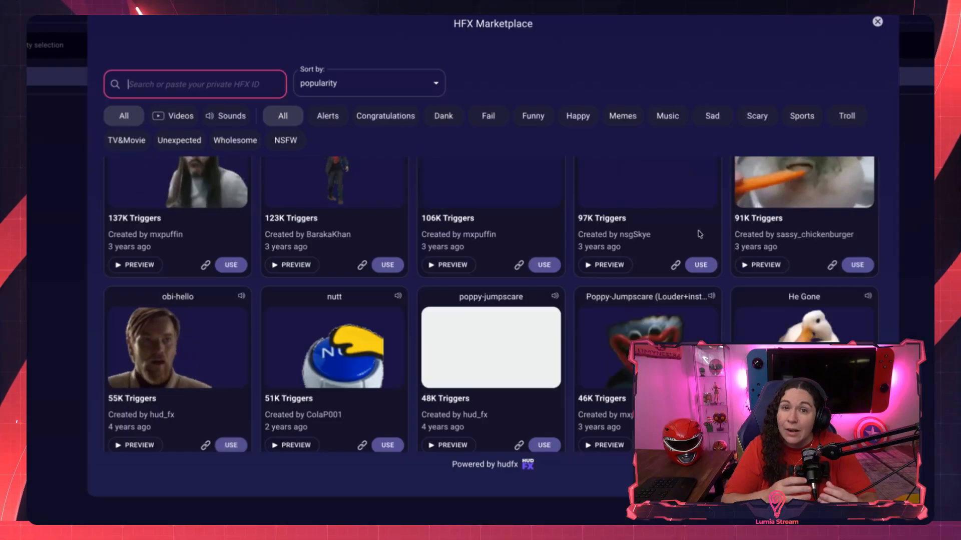
scroll(699, 245, up, 1)
click(702, 315)
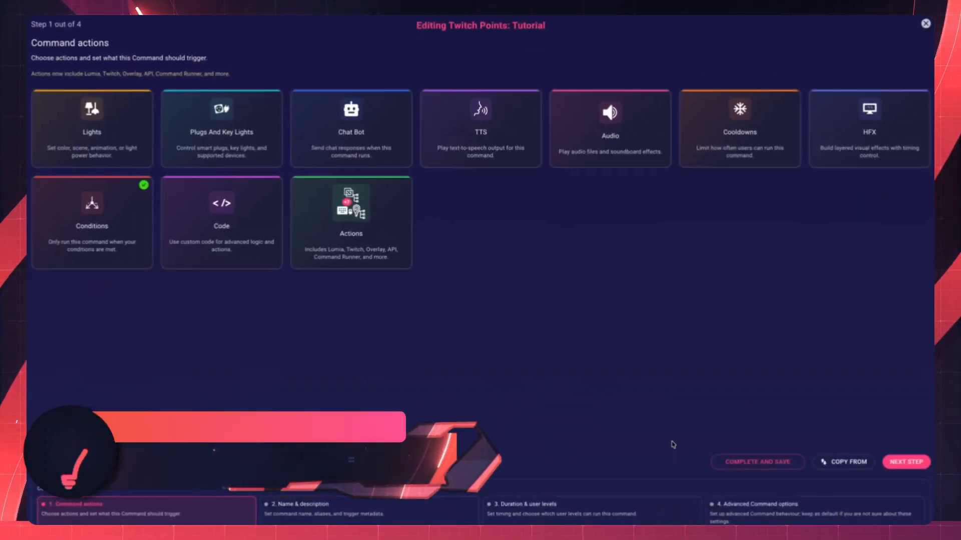
Add two more conditions to the Tutorial command and join the first two conditions with Or
click(107, 249)
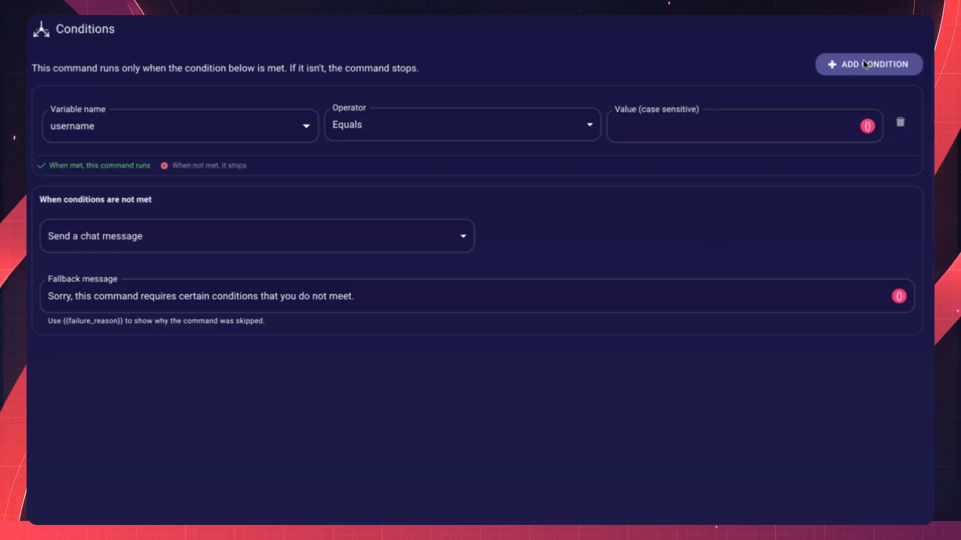
click(865, 64)
click(864, 64)
click(614, 133)
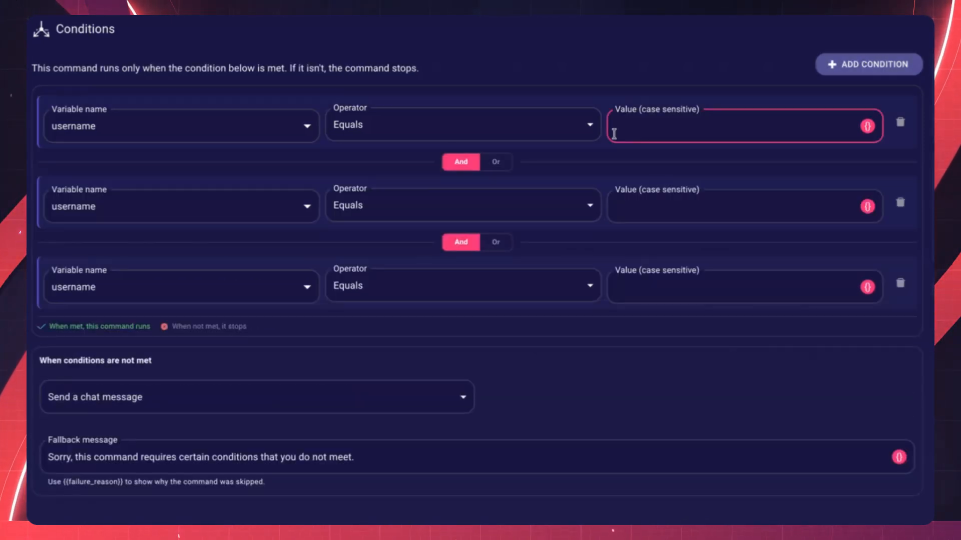
click(498, 162)
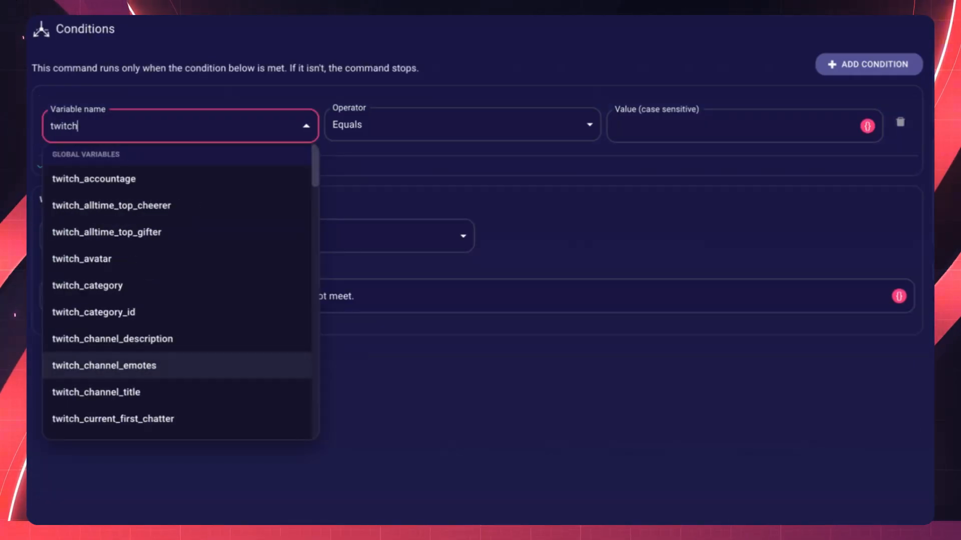
Set the first condition to twitch_channel_title Equals "Just chatting"
text(_chan)
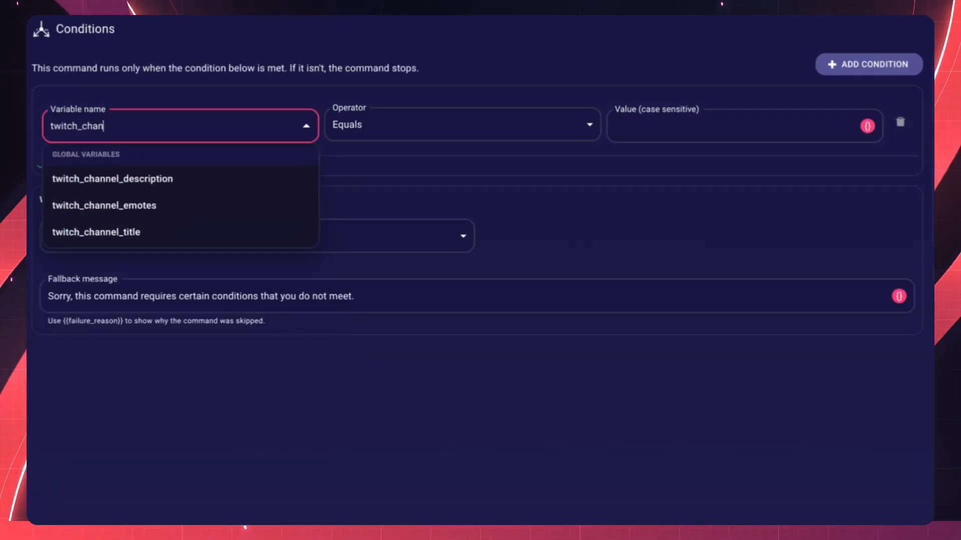
key(Return)
key(Tab)
key(Tab)
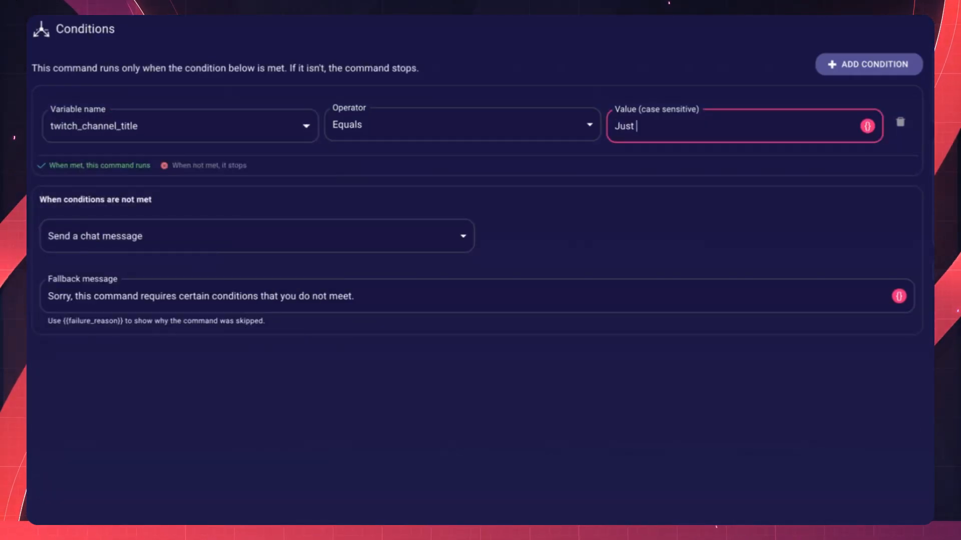
text(Just chatting)
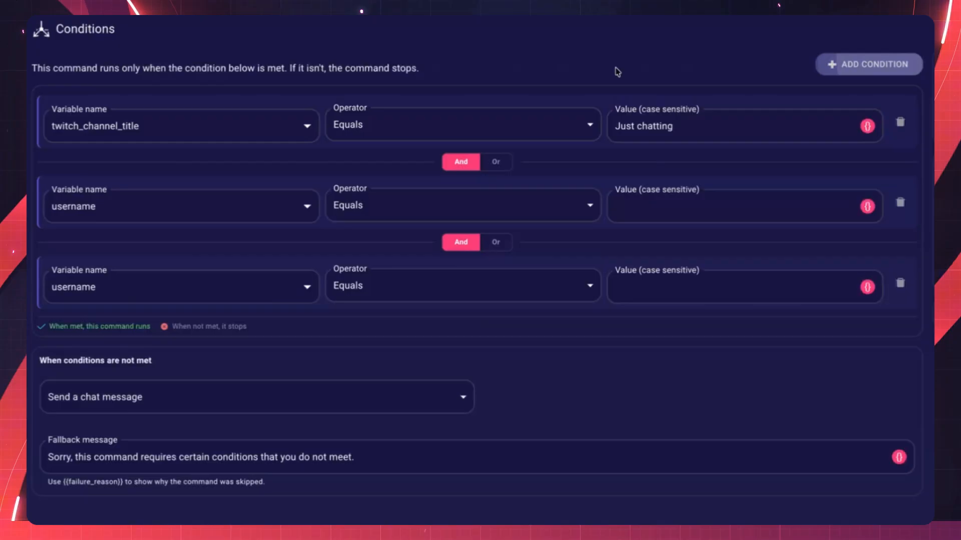
Set the second condition to username Equals and enter the viewer's username as its value
click(197, 205)
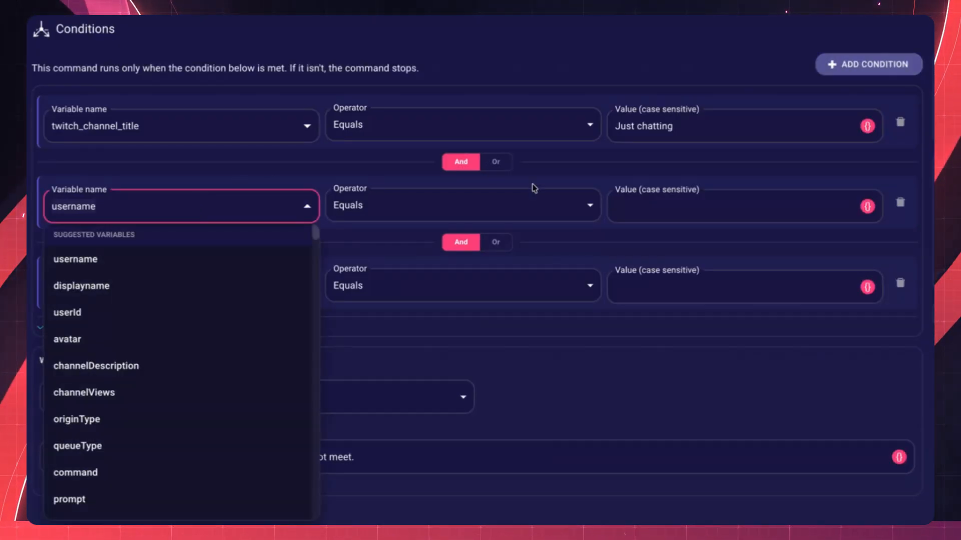
click(576, 203)
click(652, 210)
text(uithinker)
Set the third condition to message Contains "hello" and join the first two conditions with Or
click(161, 283)
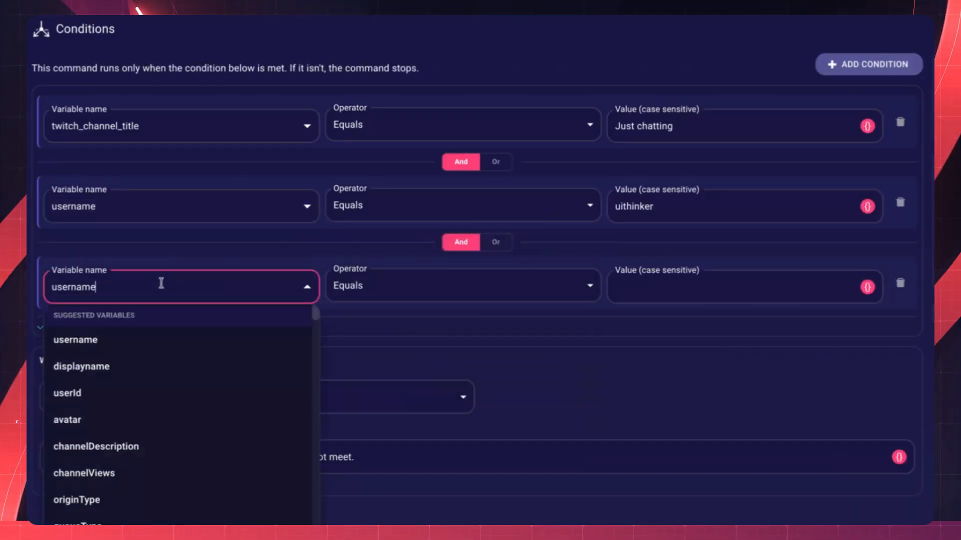
text(message)
click(579, 282)
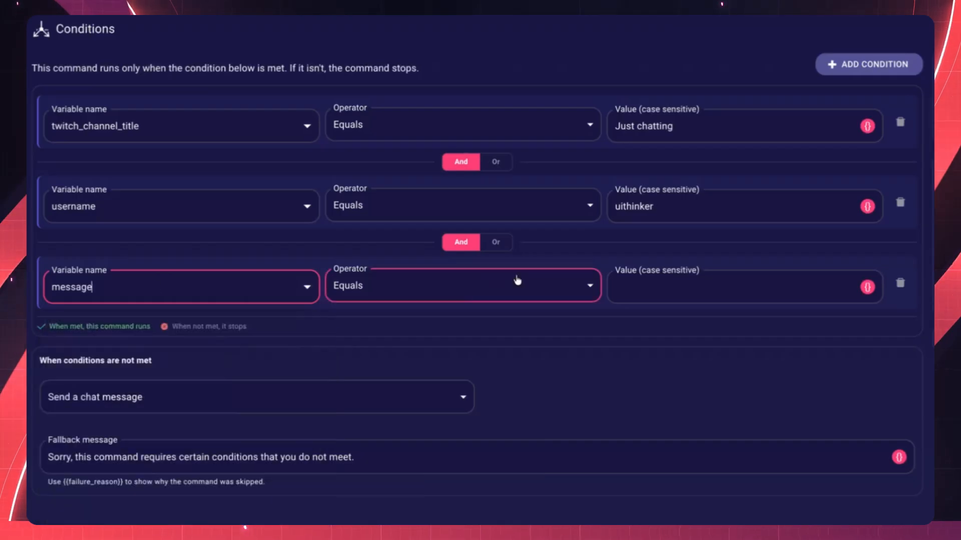
click(380, 416)
click(680, 283)
text(hello)
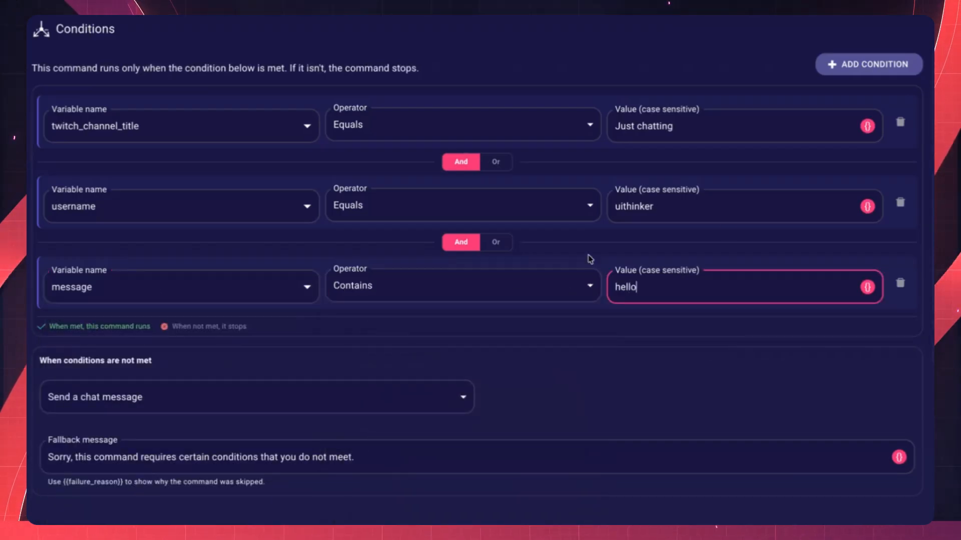
click(496, 162)
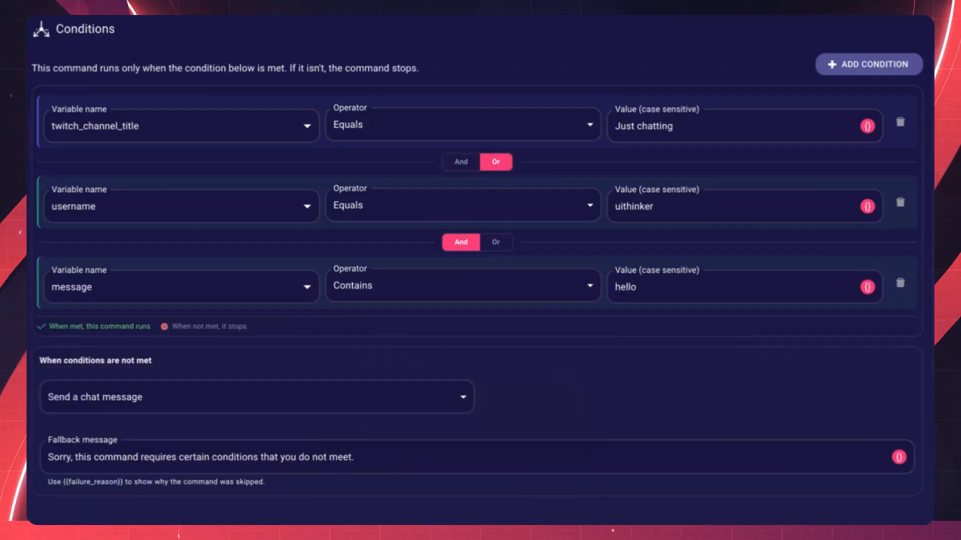
Test the conditions with sample data: channel title "just chatting", the viewer's username and message "hello"
click(918, 275)
text(just )
text(ch)
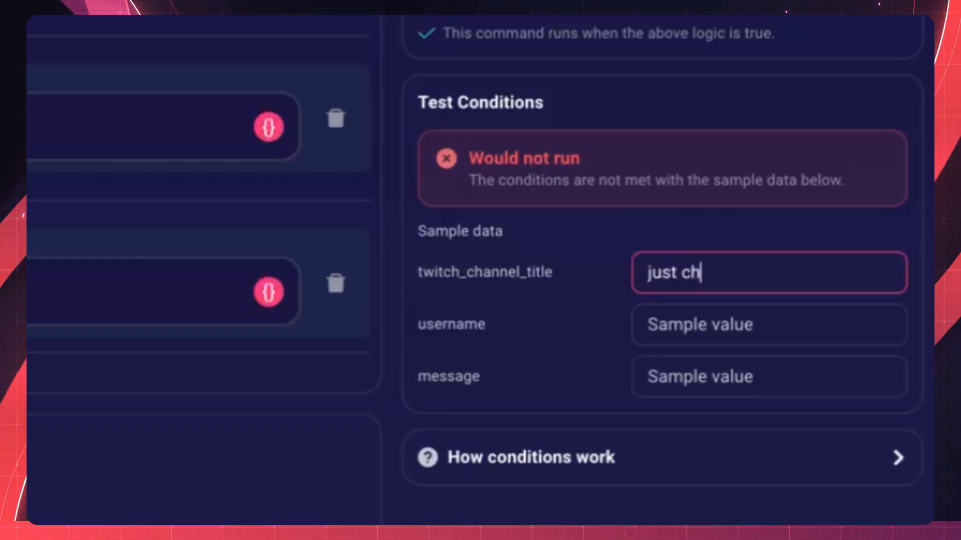
text(atting)
click(682, 340)
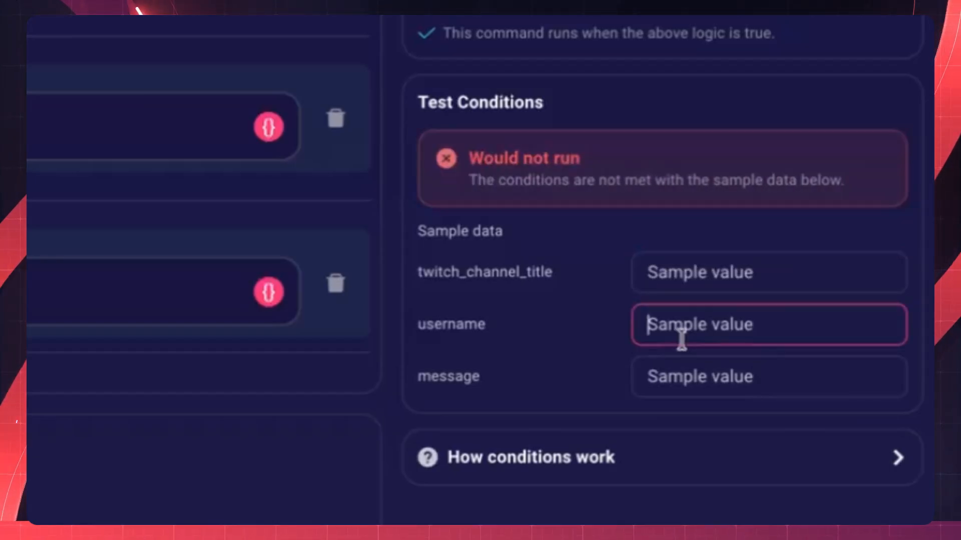
text(uithinker)
key(Tab)
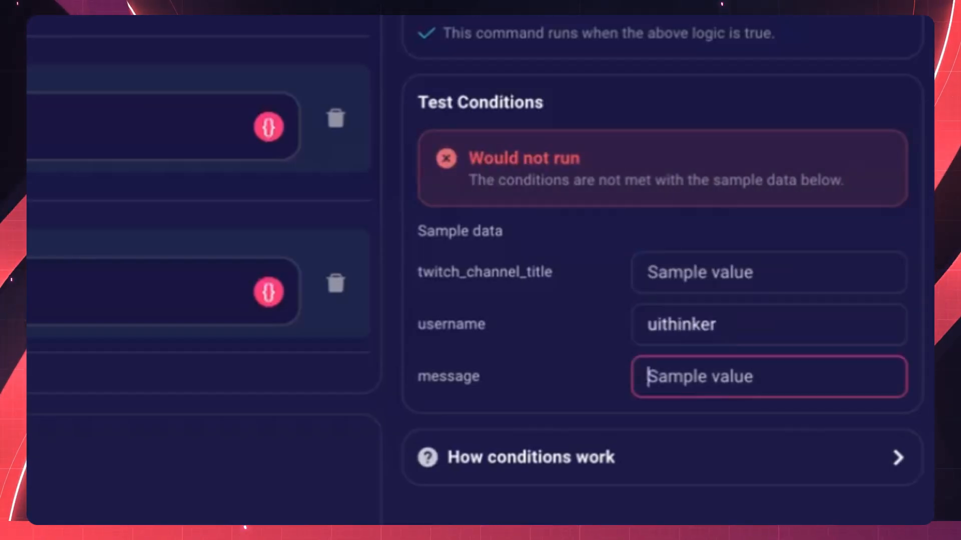
text(hello)
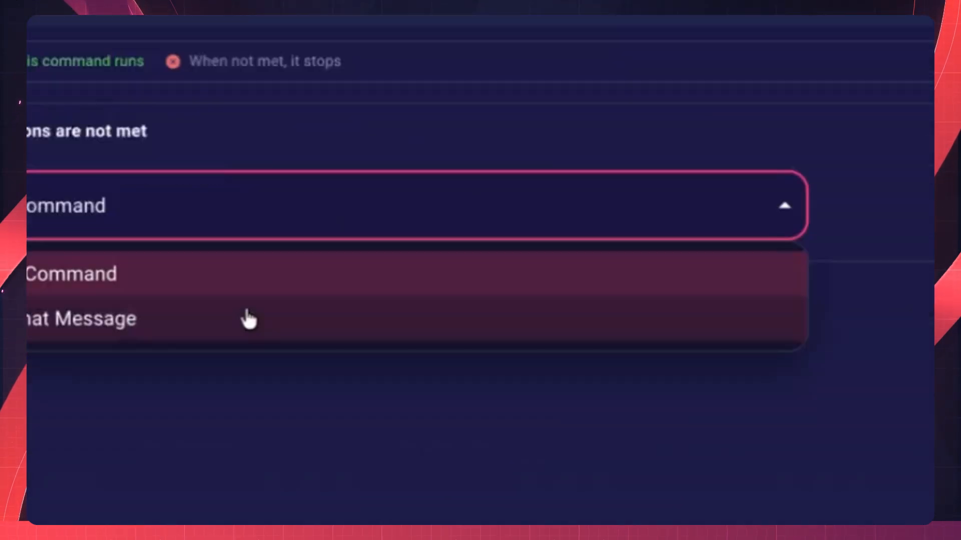
Set the unmet-conditions fallback to send a chat message and insert the {{failure_reason}} variable into the fallback message
click(244, 311)
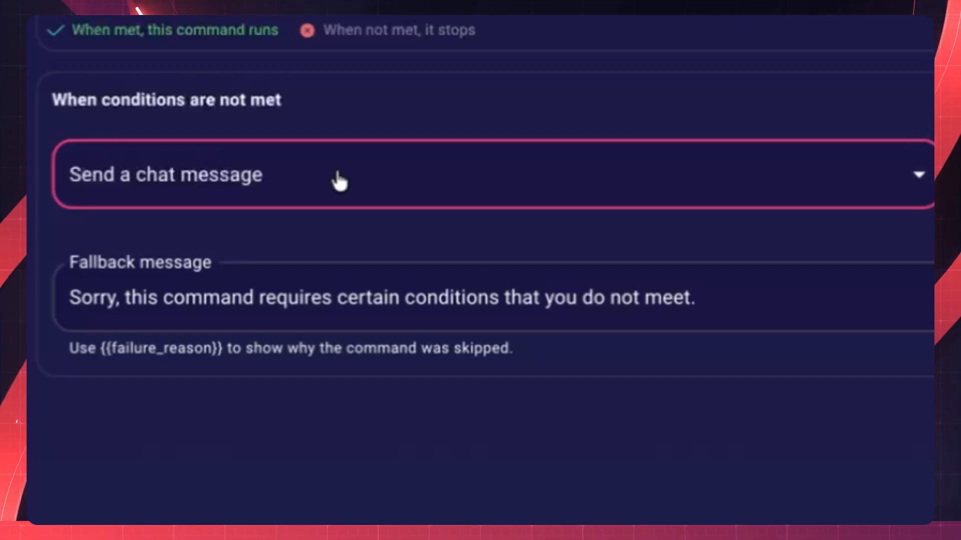
click(279, 295)
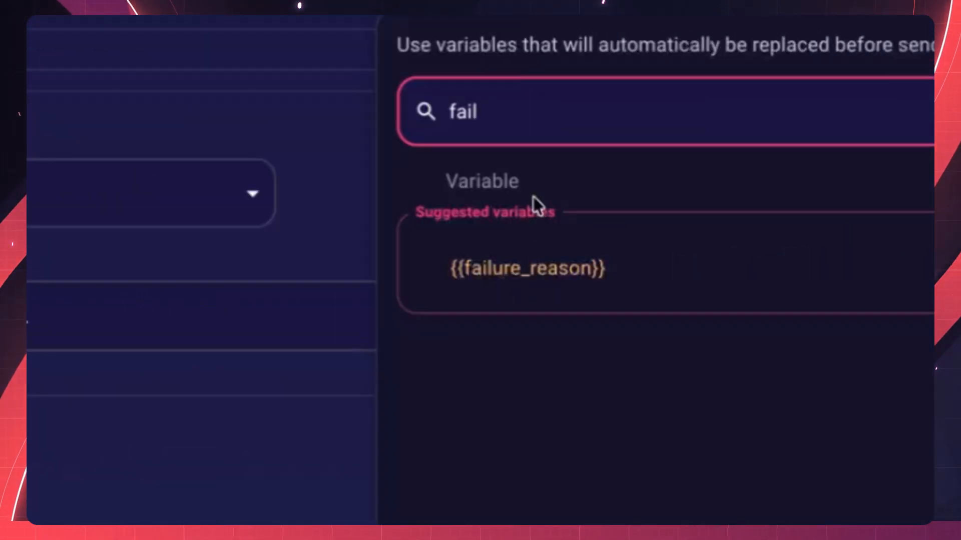
click(522, 271)
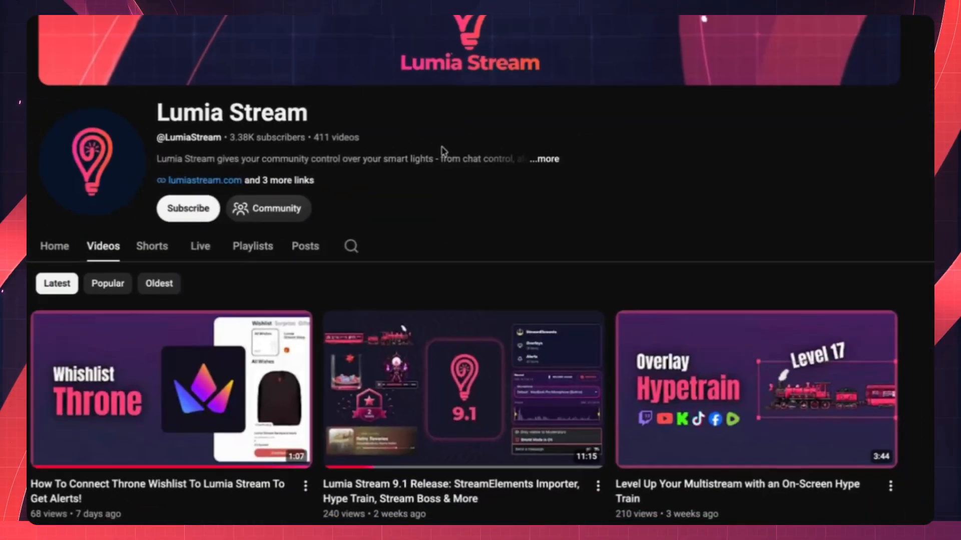
Switch to the Lumia Stream YouTube channel and find the "Lumia Stream Conditions Explained" video
scroll(564, 246, down, 5)
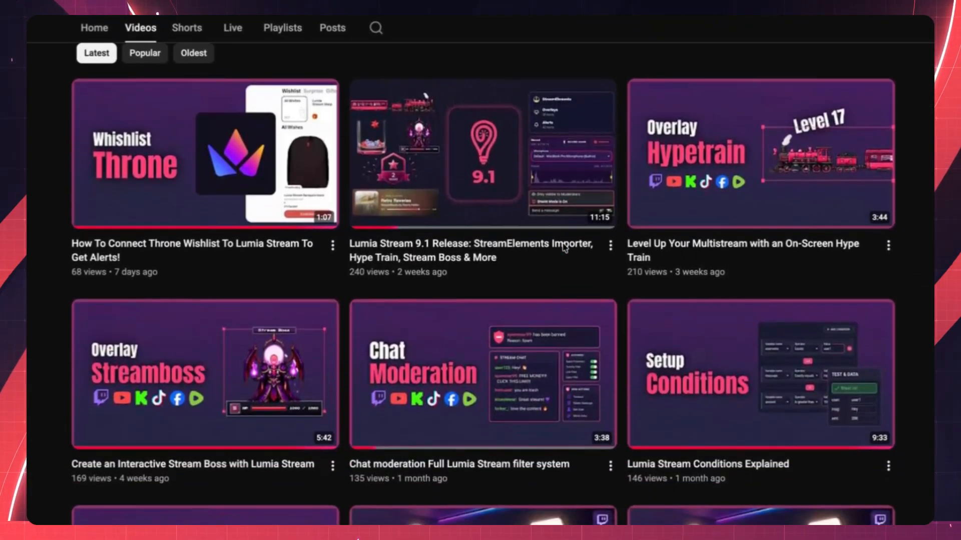
mouse_move(735, 369)
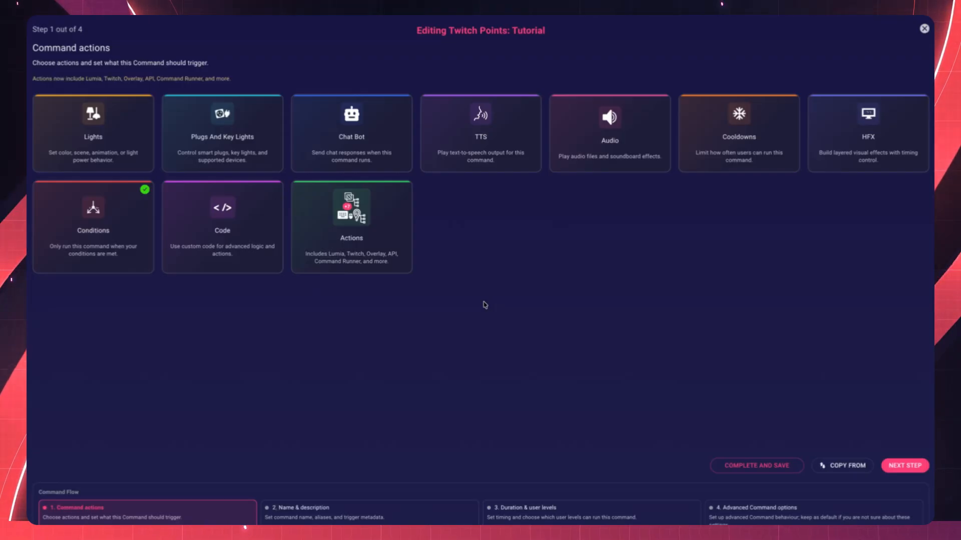
Open the custom JavaScript code editor of the Tutorial command
click(252, 237)
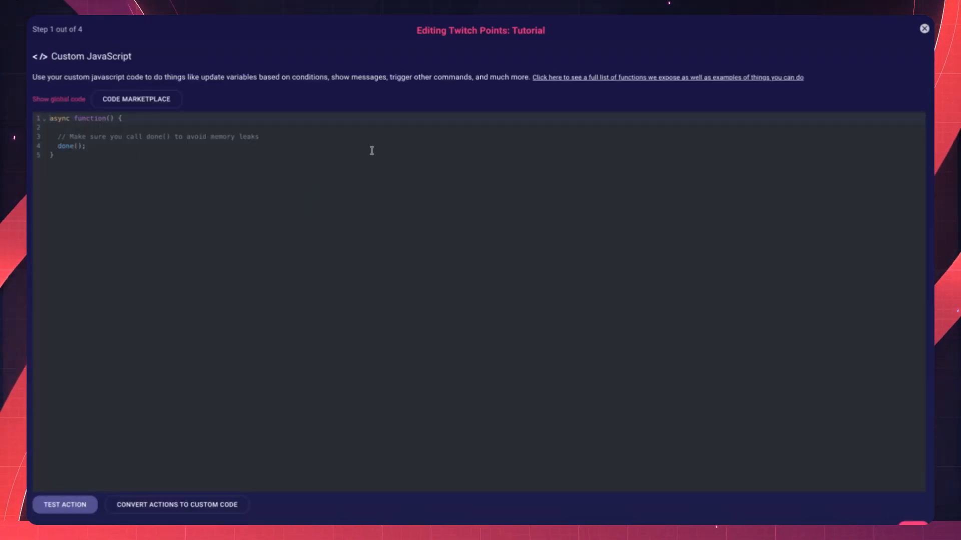
text(aw)
key(Down)
key(Down)
key(Down)
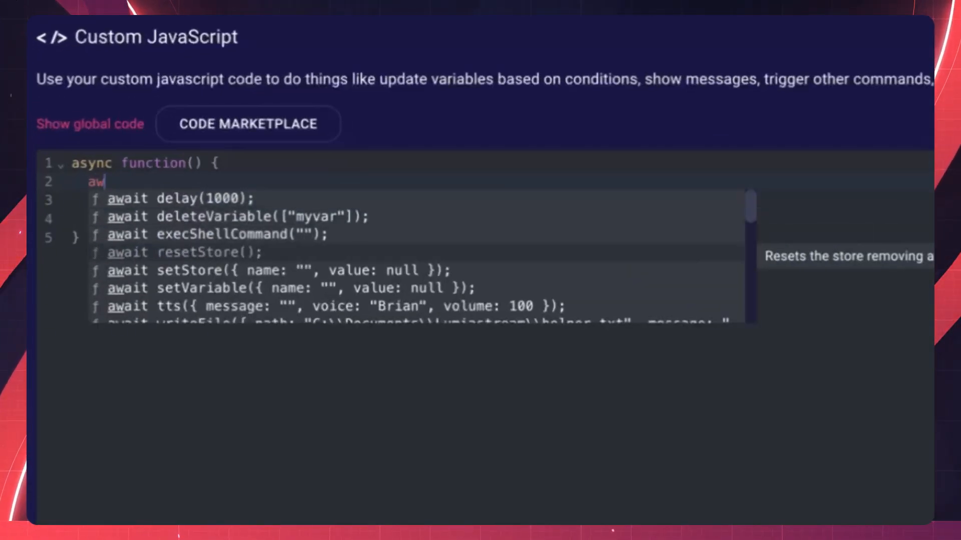
key(Down)
key(Return)
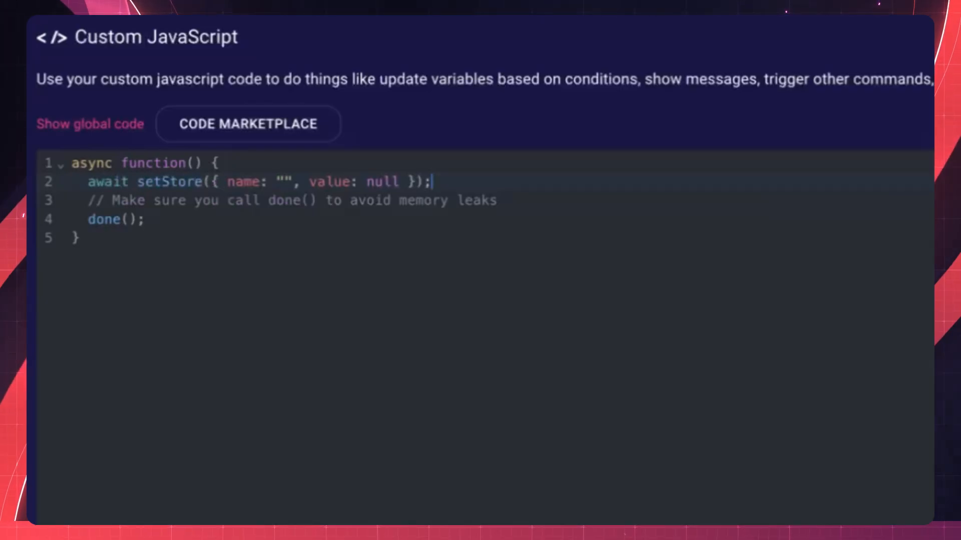
key(shift+Home)
key(BackSpace)
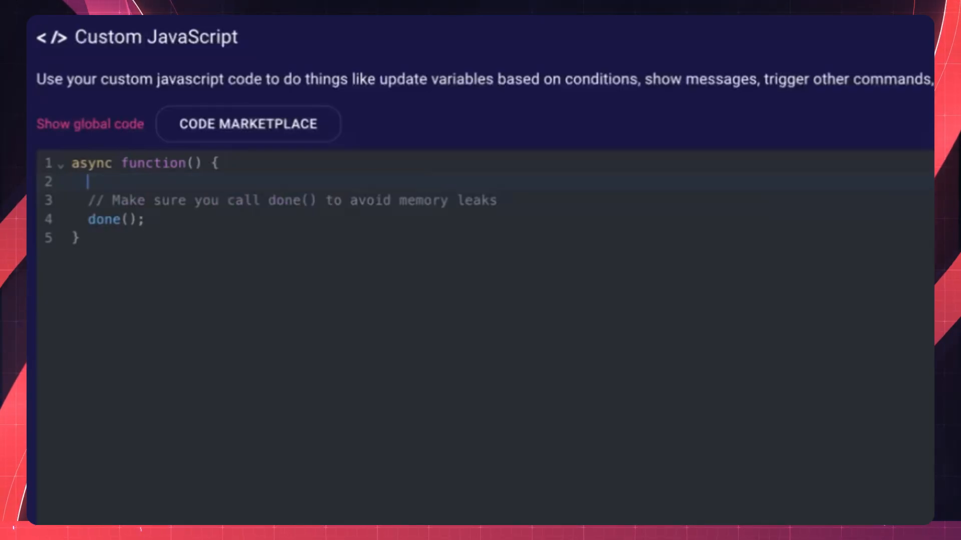
Load the official "Roll a Dice with TTS" code from the code marketplace into the Tutorial command
click(243, 135)
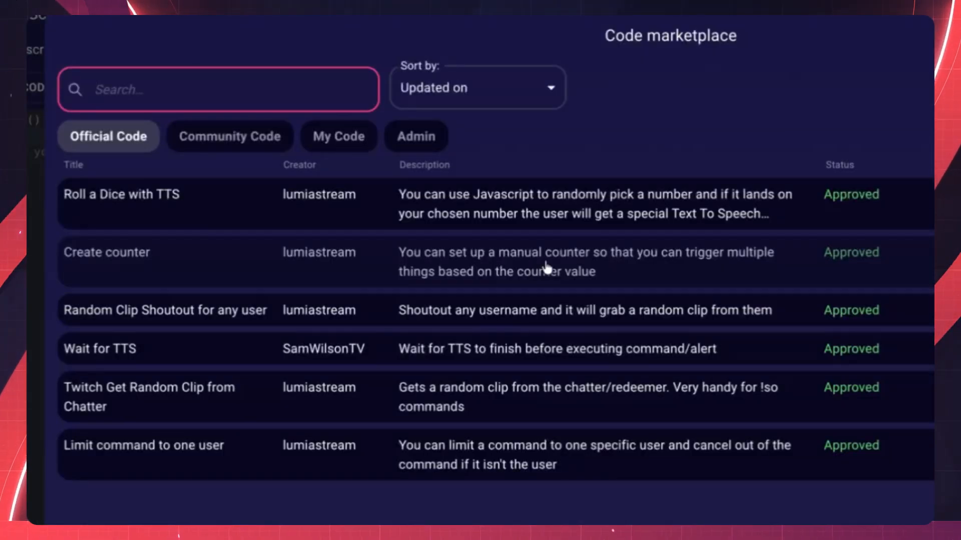
click(374, 208)
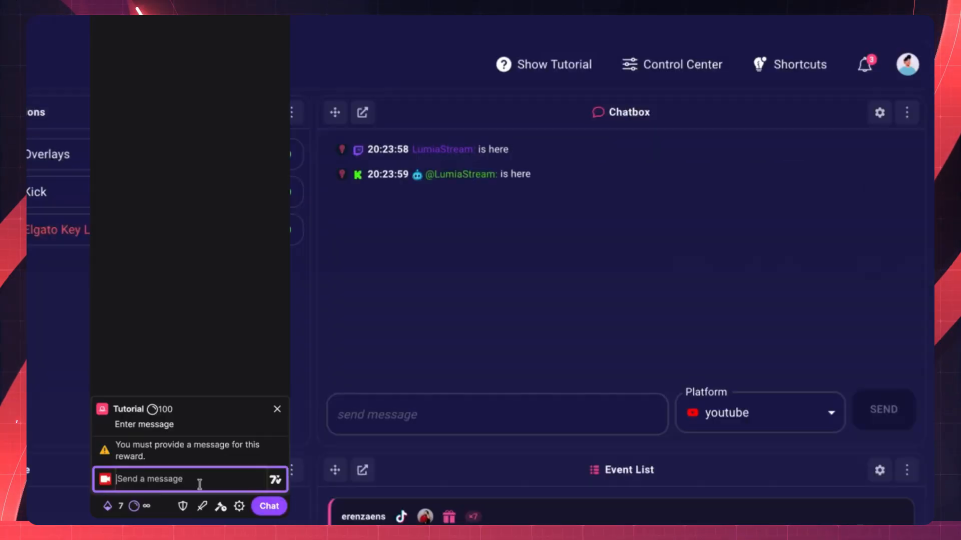
Redeem the Tutorial reward in Twitch chat with the messages "heye" and "eqweqwe"
text(heye)
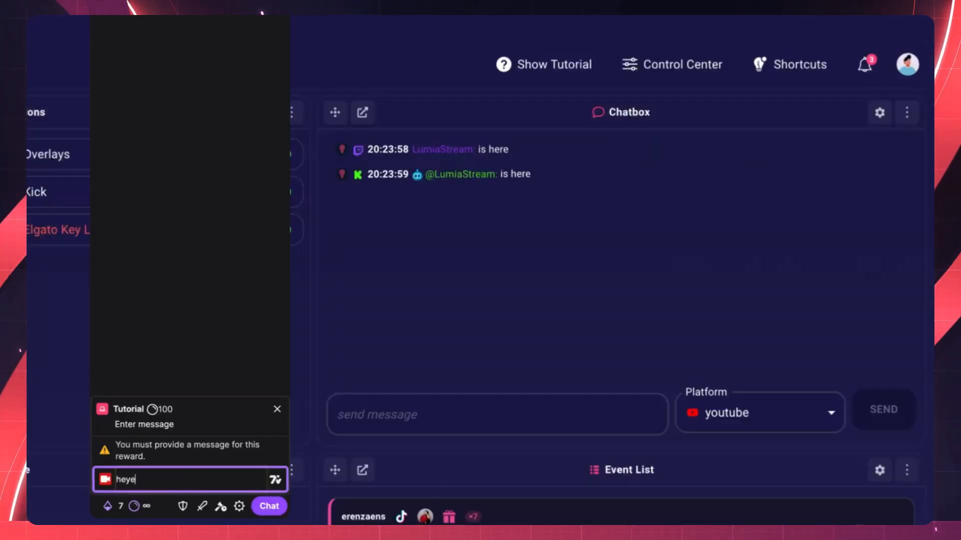
click(264, 508)
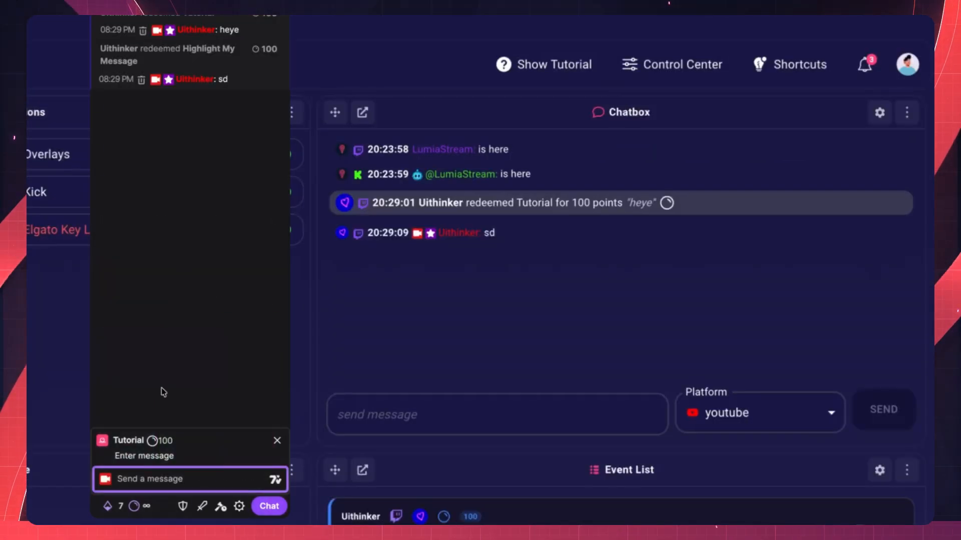
text(eqweqwe)
key(Return)
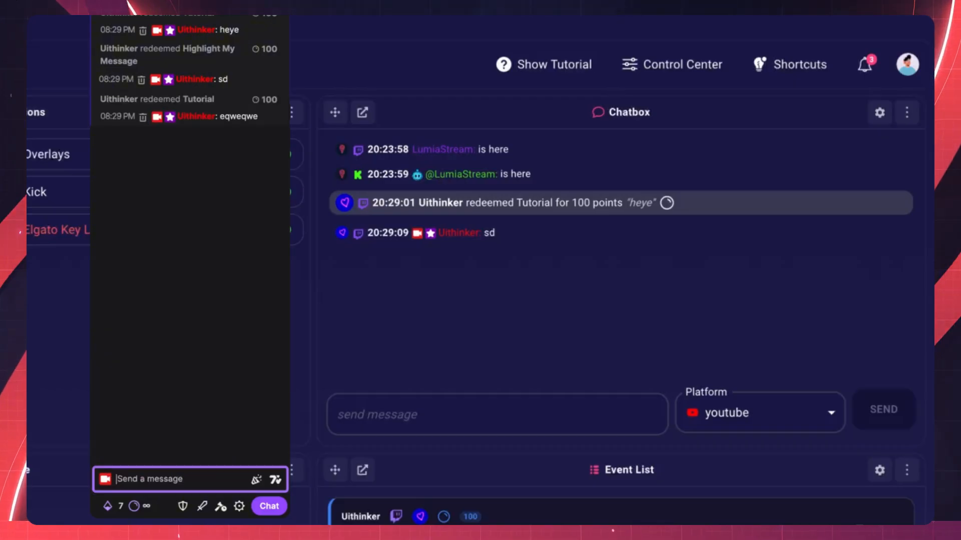
key(Return)
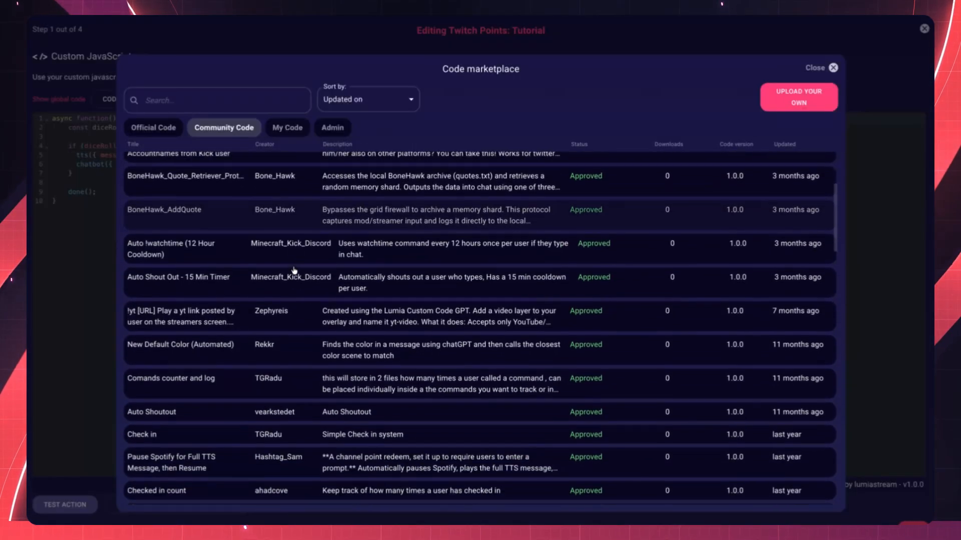
Browse the scripts in the Community Code section of the code marketplace
scroll(294, 271, down, 2)
scroll(294, 270, down, 20)
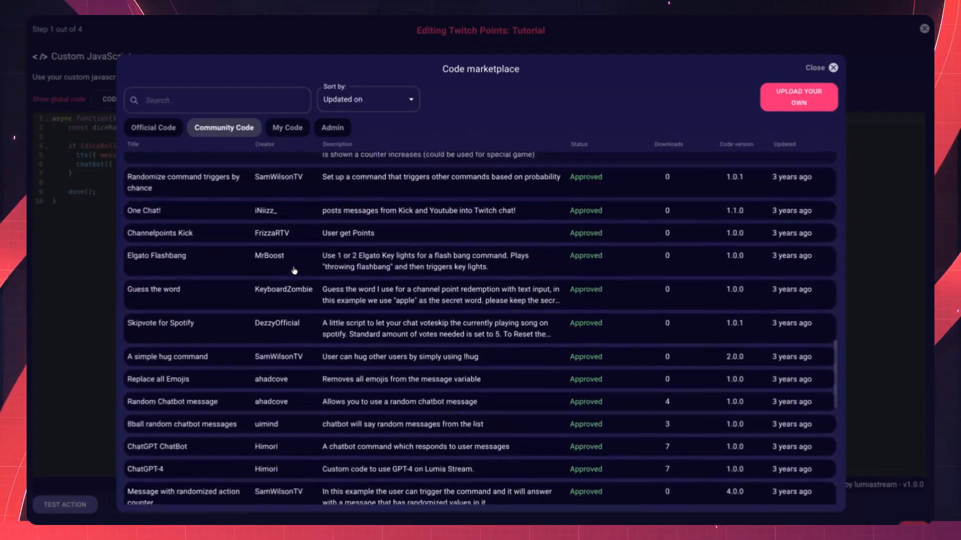
scroll(294, 271, down, 1)
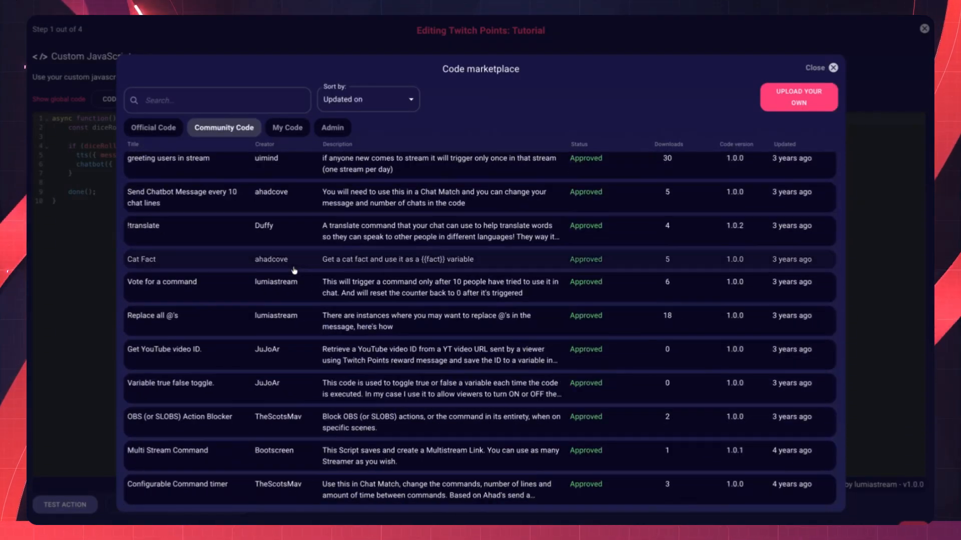
click(356, 293)
click(185, 89)
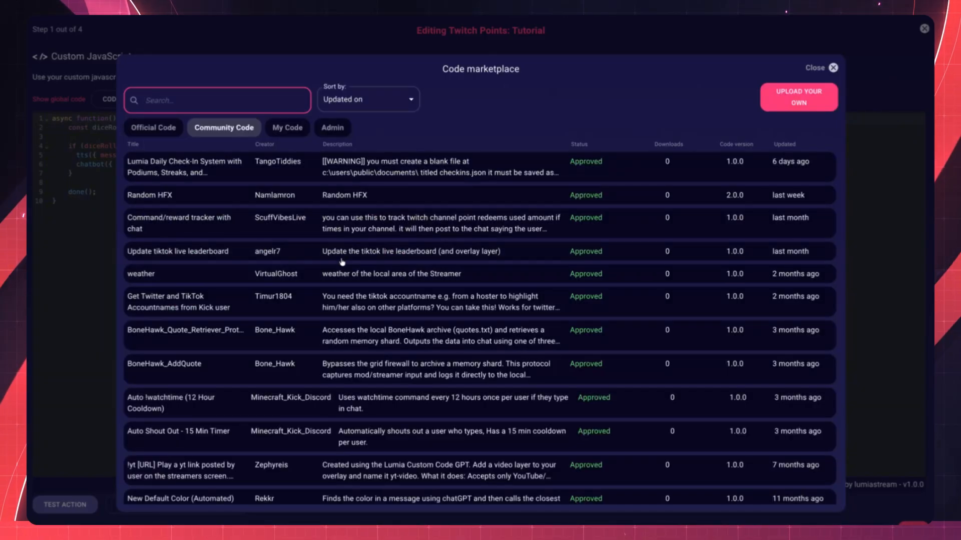
Read through the Custom JavaScript page of the Lumia Stream Developers documentation
click(192, 250)
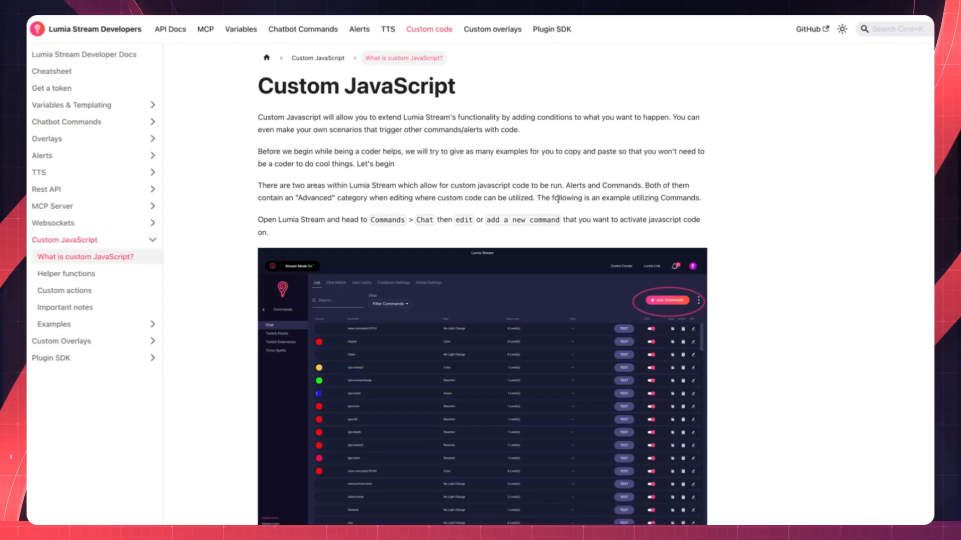
scroll(558, 199, down, 2)
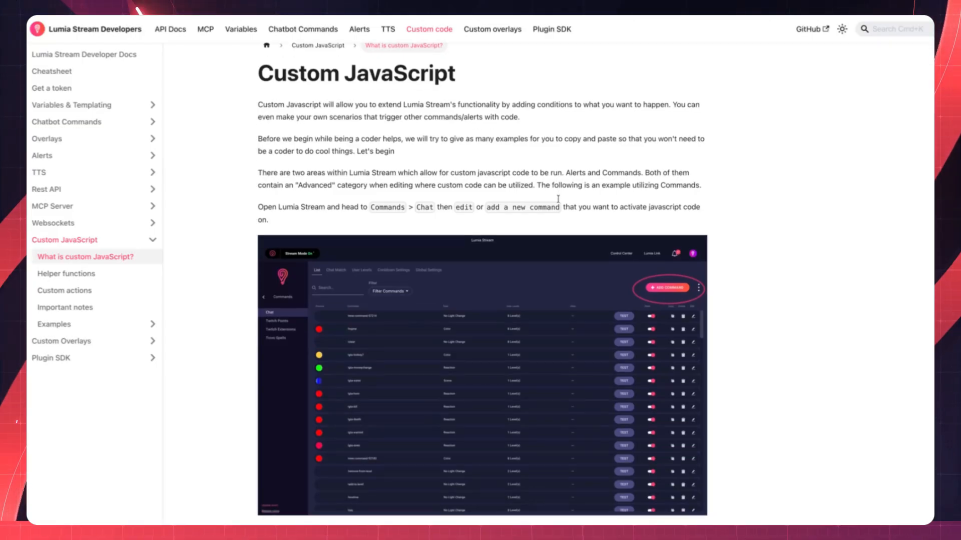
scroll(558, 199, down, 6)
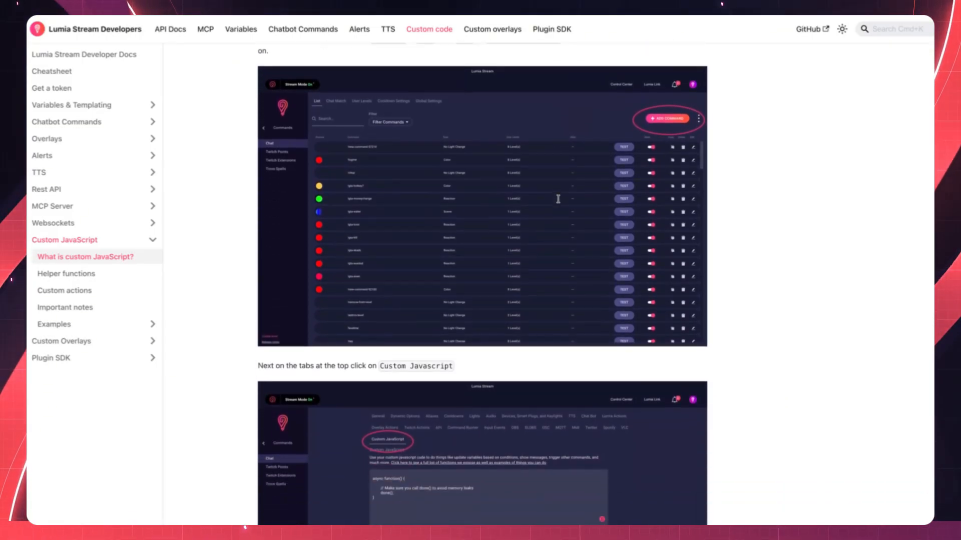
scroll(560, 202, down, 9)
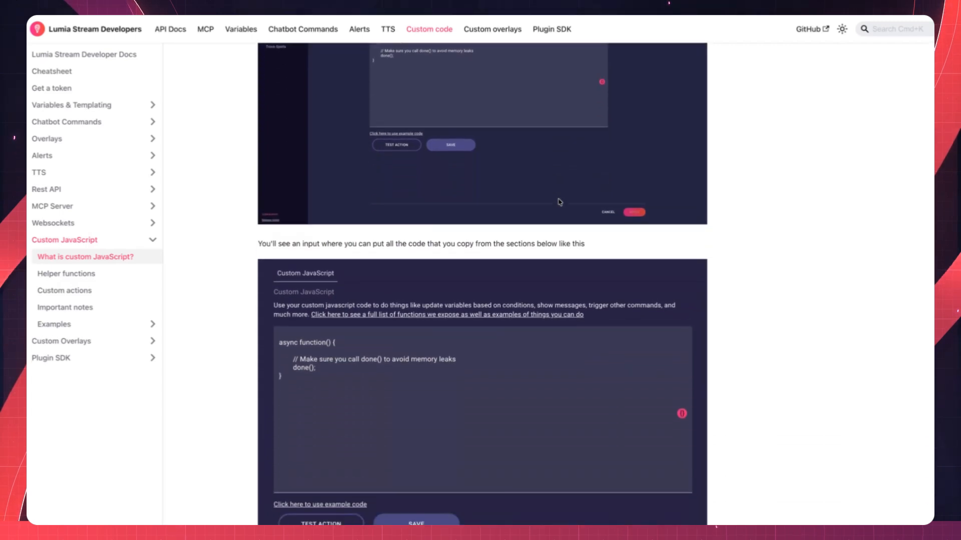
scroll(559, 201, down, 2)
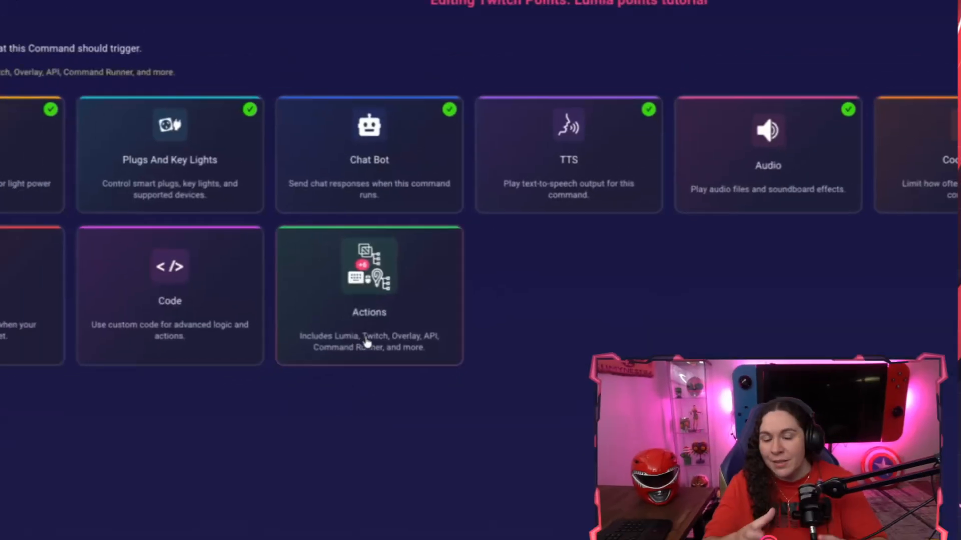
Open the actions of the Lumia points tutorial command, choose Overlay as the action source and view its action types
click(369, 300)
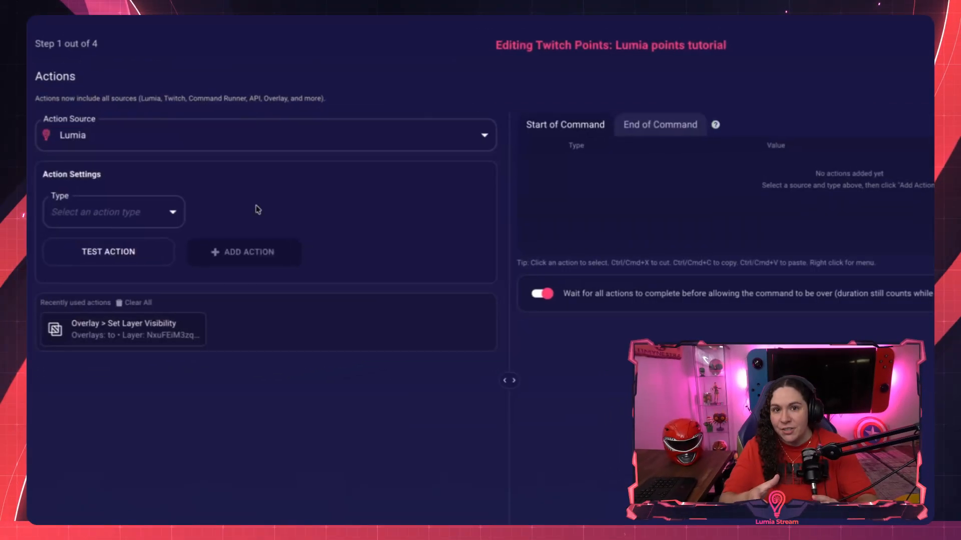
click(175, 129)
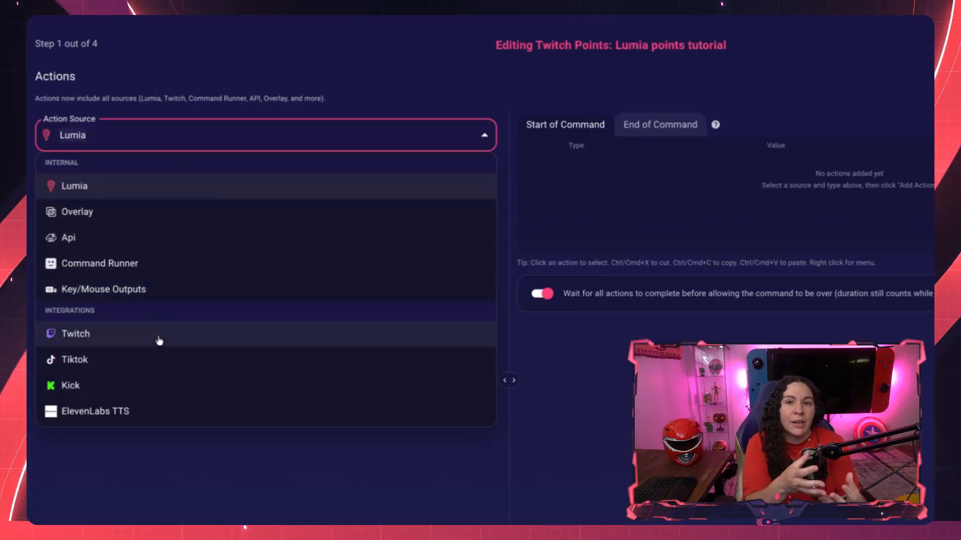
click(144, 212)
click(153, 240)
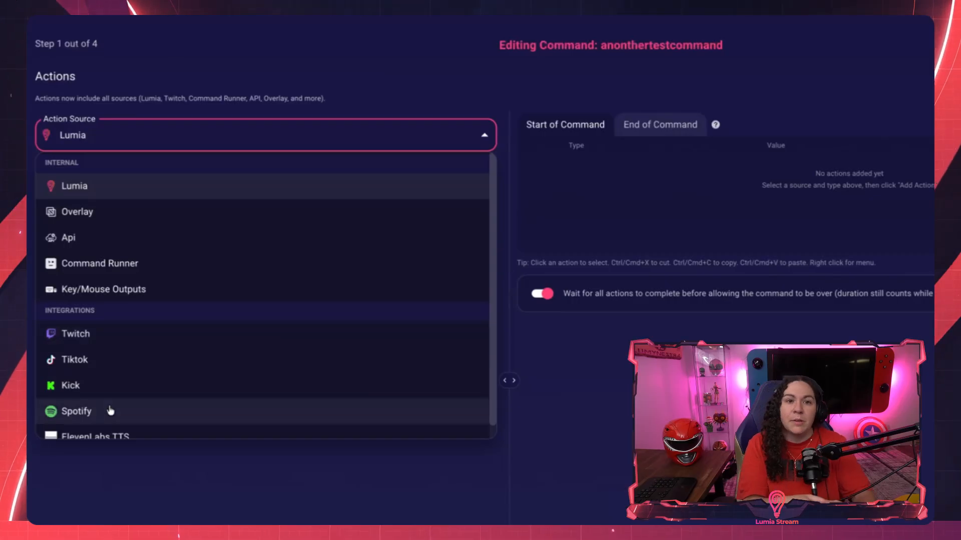
Add a Spotify Skip To Next Media action to the start of the anonthertestcommand command
click(131, 411)
click(150, 215)
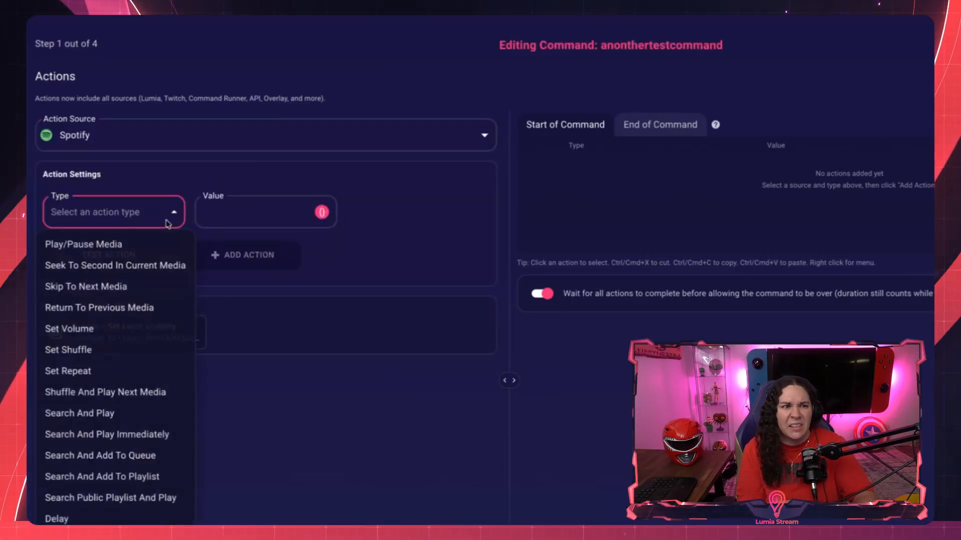
click(135, 241)
click(153, 213)
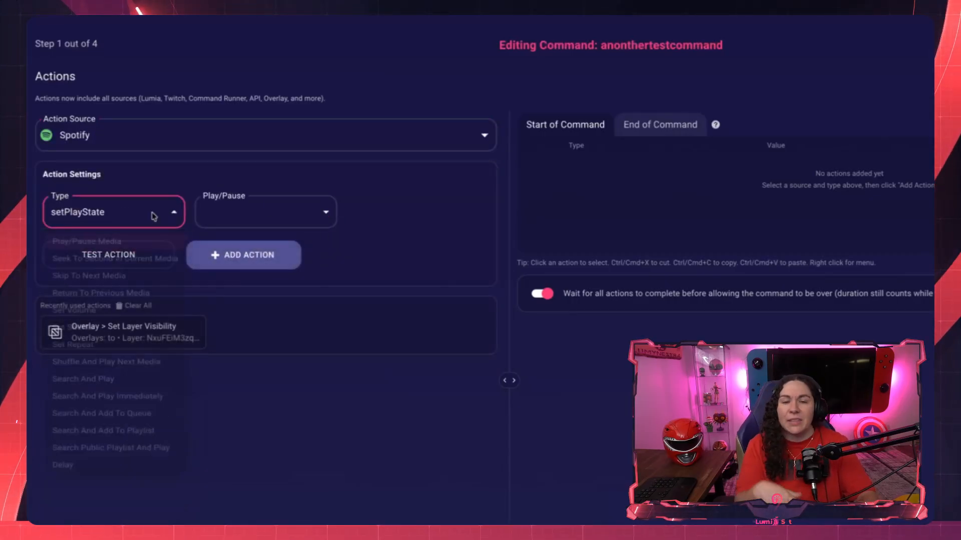
click(115, 288)
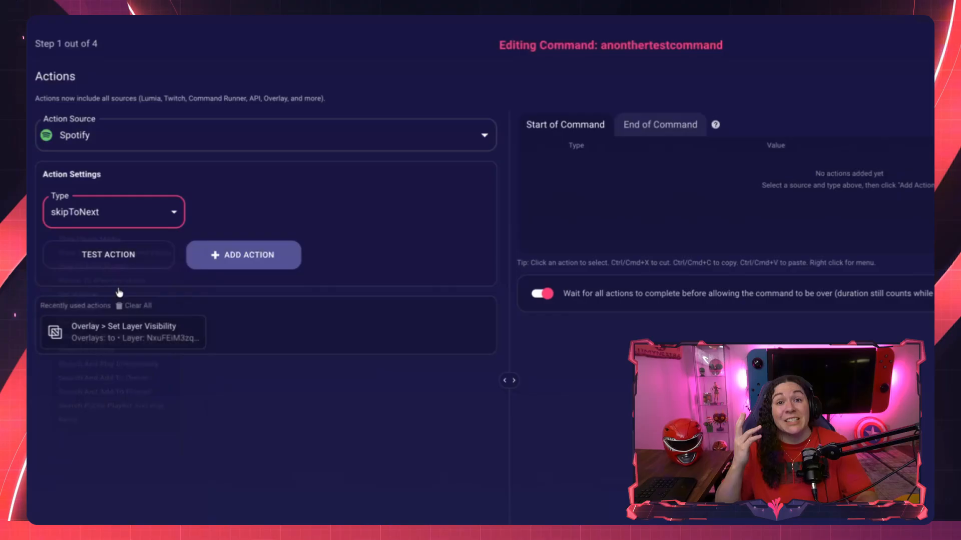
click(255, 256)
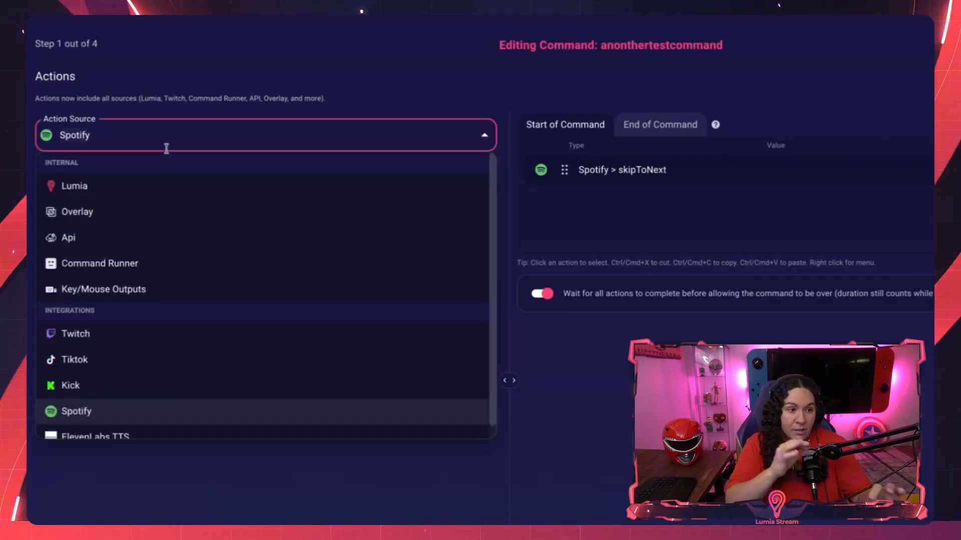
Change the action source to Overlay for another action in anonthertestcommand
click(112, 216)
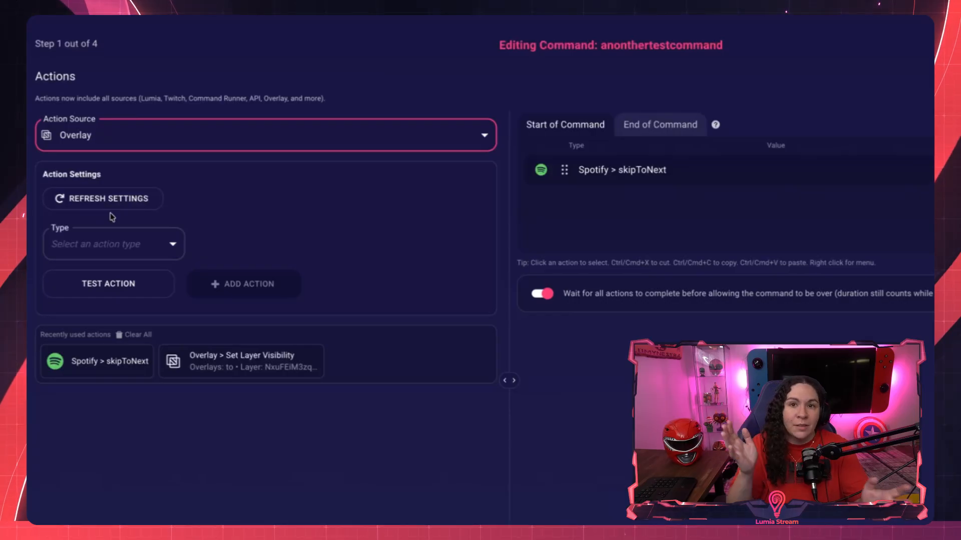